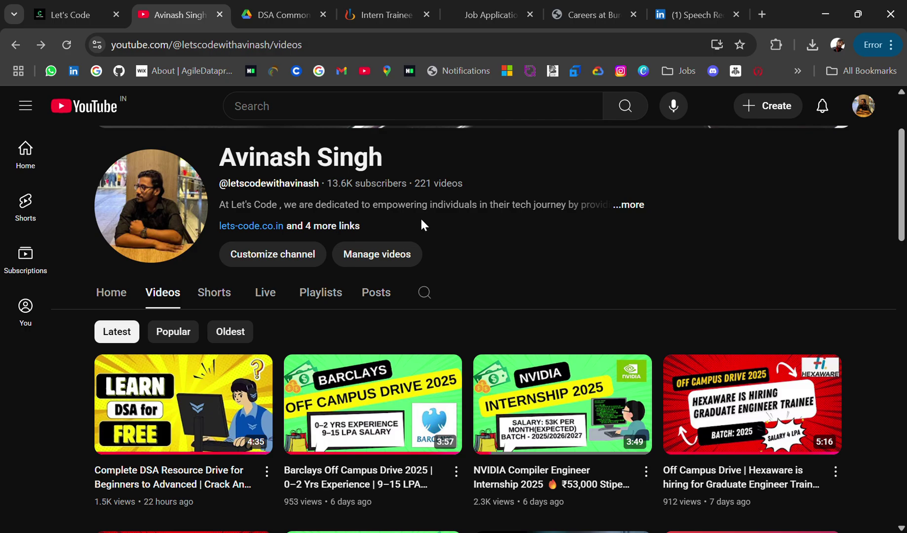
Step: Switch to the Google Drive tab holding the shared DSA PDF resources
{"action": "left_click", "coordinate": [284, 13]}
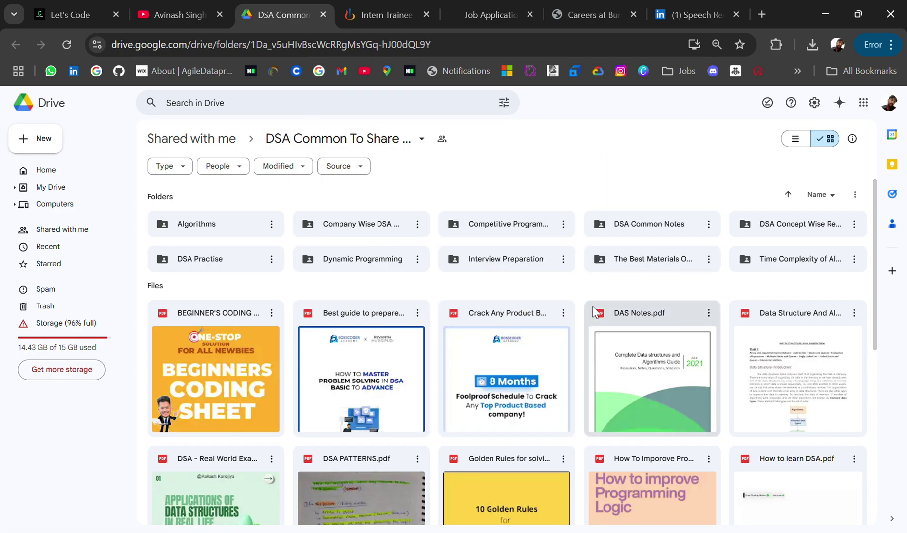
{"action": "scroll", "coordinate": [460, 342], "scroll_direction": "down", "scroll_amount": 2}
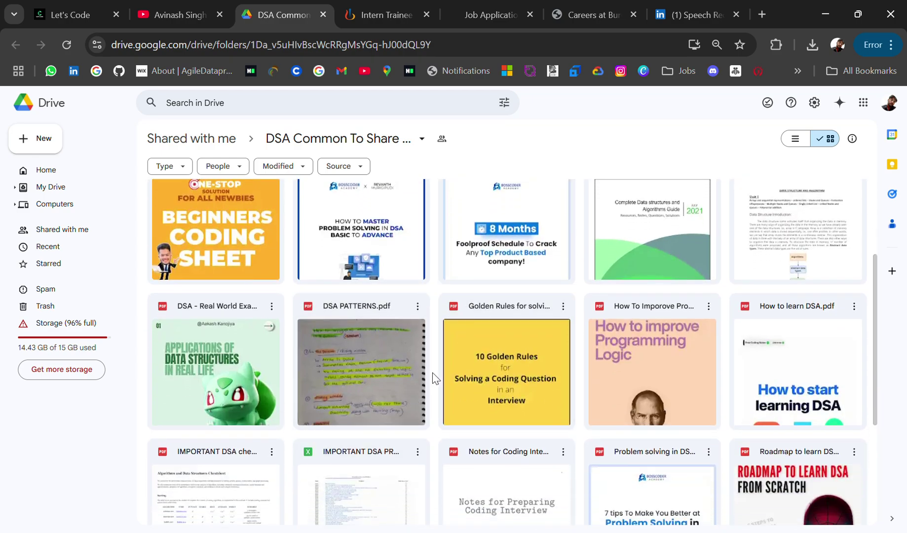
{"action": "scroll", "coordinate": [435, 378], "scroll_direction": "up", "scroll_amount": 2}
{"action": "left_click", "coordinate": [195, 9]}
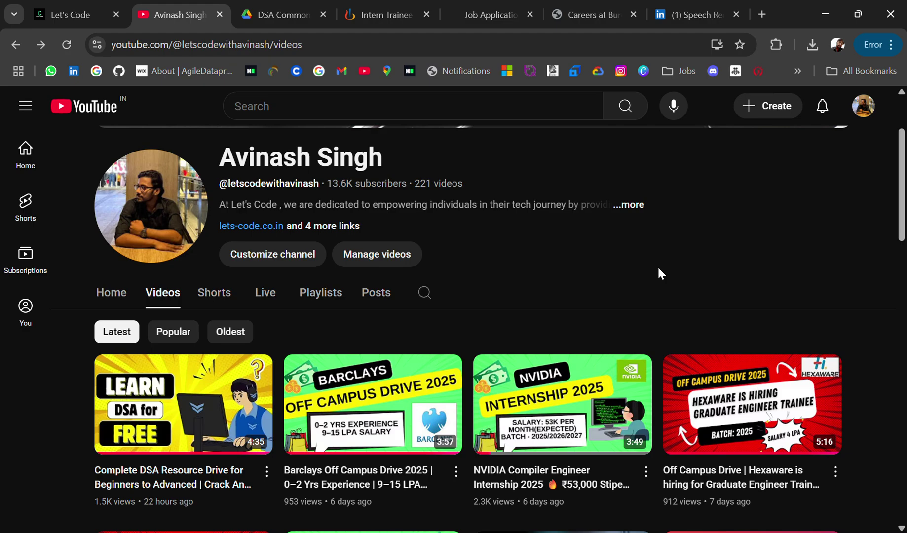
{"action": "scroll", "coordinate": [611, 424], "scroll_direction": "down", "scroll_amount": 5}
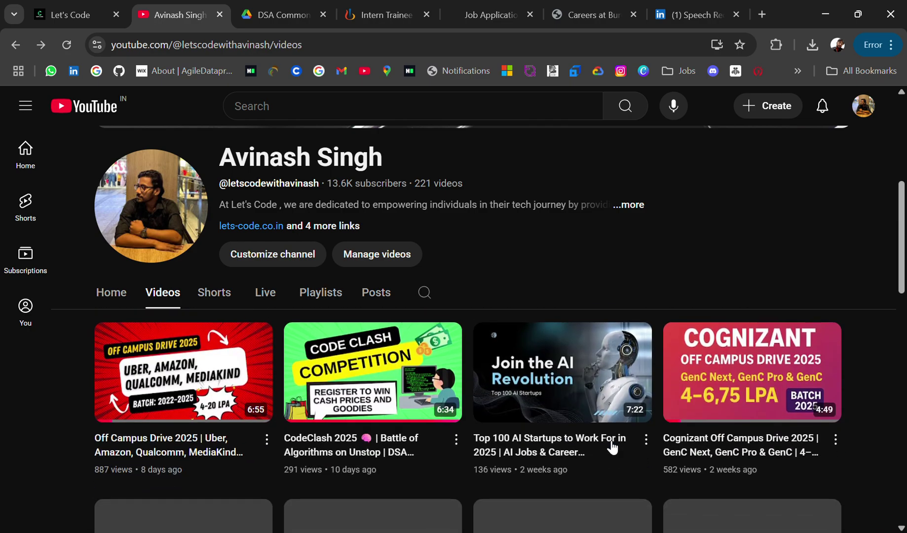
{"action": "scroll", "coordinate": [611, 445], "scroll_direction": "down", "scroll_amount": 1}
{"action": "scroll", "coordinate": [610, 445], "scroll_direction": "down", "scroll_amount": 1}
{"action": "scroll", "coordinate": [610, 445], "scroll_direction": "down", "scroll_amount": 2}
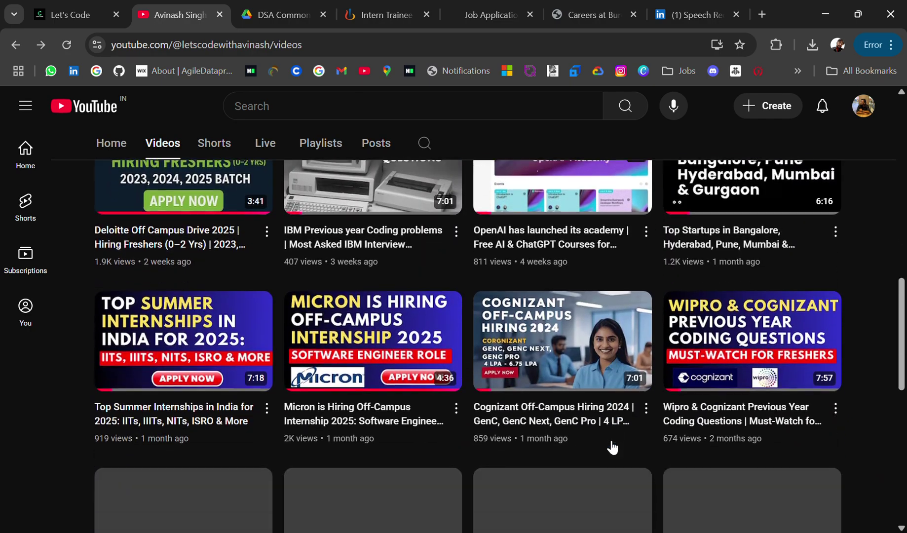
{"action": "scroll", "coordinate": [612, 447], "scroll_direction": "down", "scroll_amount": 1}
{"action": "scroll", "coordinate": [612, 447], "scroll_direction": "down", "scroll_amount": 2}
{"action": "scroll", "coordinate": [612, 446], "scroll_direction": "down", "scroll_amount": 3}
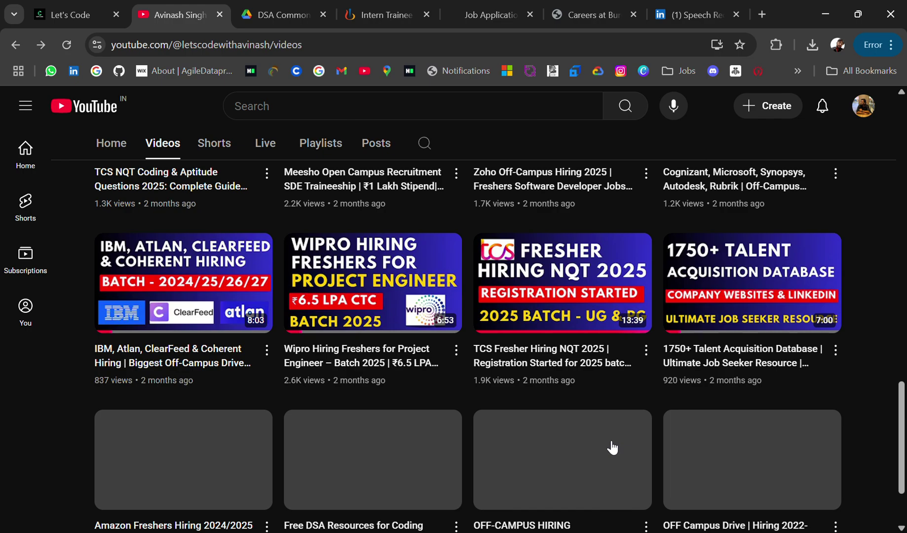
{"action": "scroll", "coordinate": [612, 447], "scroll_direction": "up", "scroll_amount": 5}
{"action": "scroll", "coordinate": [612, 447], "scroll_direction": "up", "scroll_amount": 4}
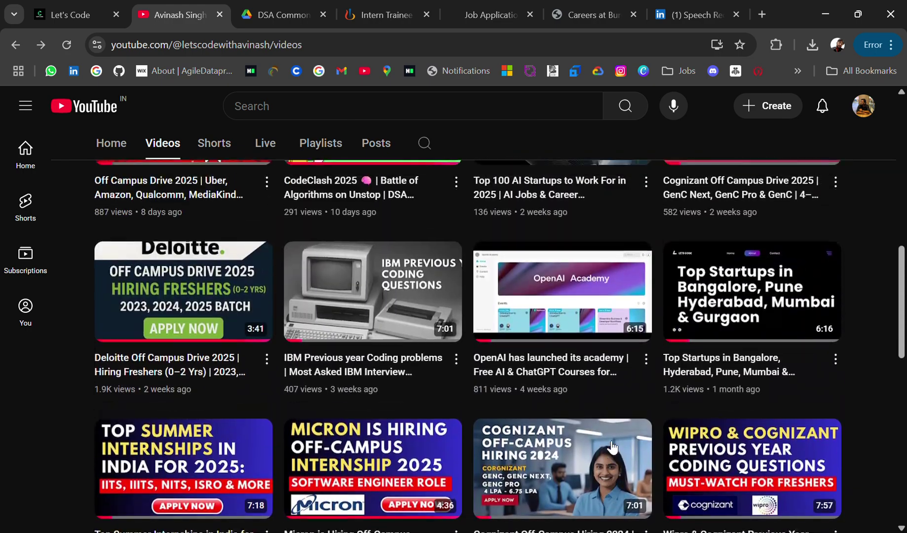
{"action": "scroll", "coordinate": [612, 448], "scroll_direction": "up", "scroll_amount": 3}
{"action": "scroll", "coordinate": [612, 448], "scroll_direction": "up", "scroll_amount": 4}
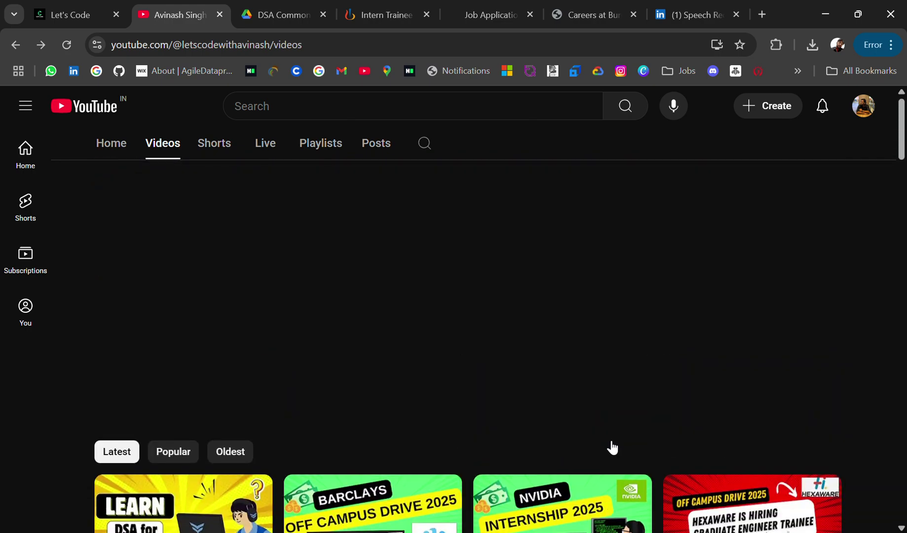
{"action": "scroll", "coordinate": [612, 447], "scroll_direction": "up", "scroll_amount": 2}
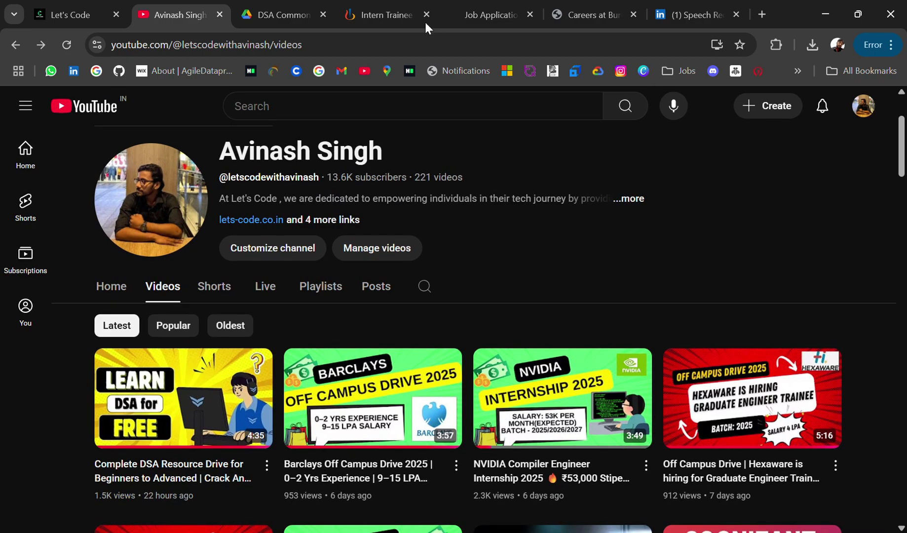
Step: Switch to the Novartis Intern Trainee Engineer posting and decline all cookies
{"action": "left_click", "coordinate": [404, 18]}
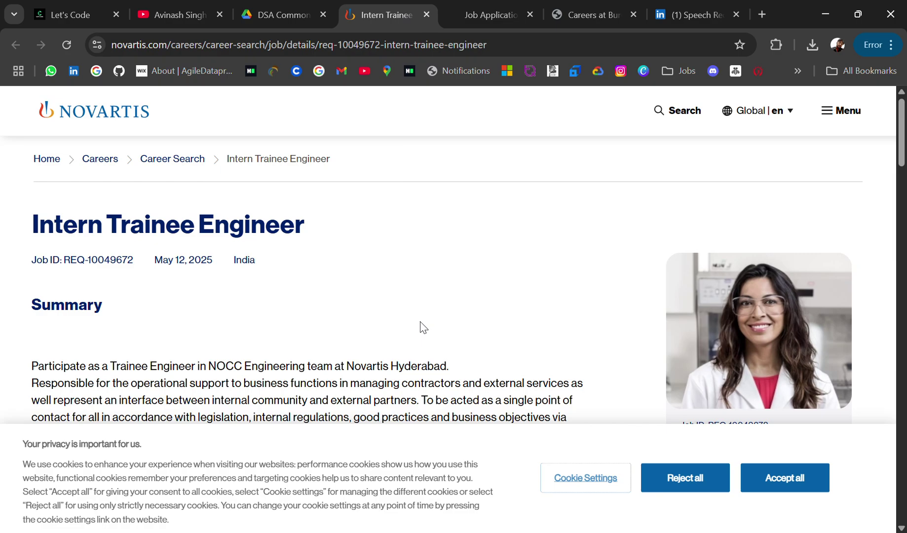
{"action": "scroll", "coordinate": [420, 326], "scroll_direction": "down", "scroll_amount": 1}
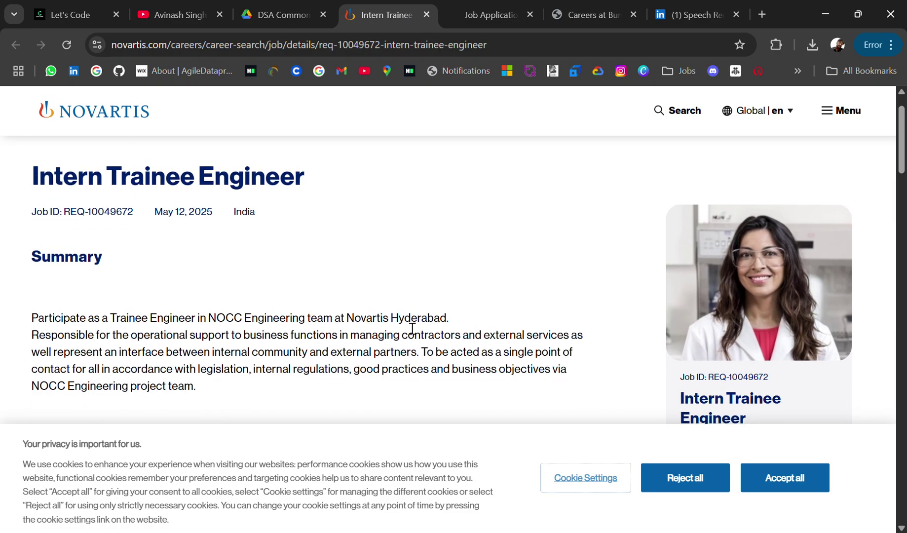
{"action": "left_click", "coordinate": [694, 486]}
{"action": "scroll", "coordinate": [420, 386], "scroll_direction": "down", "scroll_amount": 2}
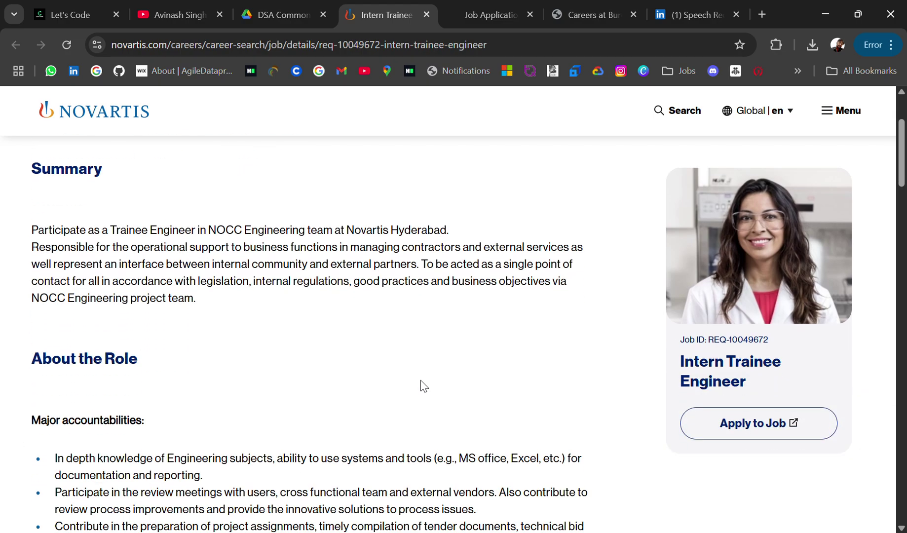
{"action": "scroll", "coordinate": [420, 386], "scroll_direction": "down", "scroll_amount": 2}
{"action": "scroll", "coordinate": [422, 382], "scroll_direction": "down", "scroll_amount": 1}
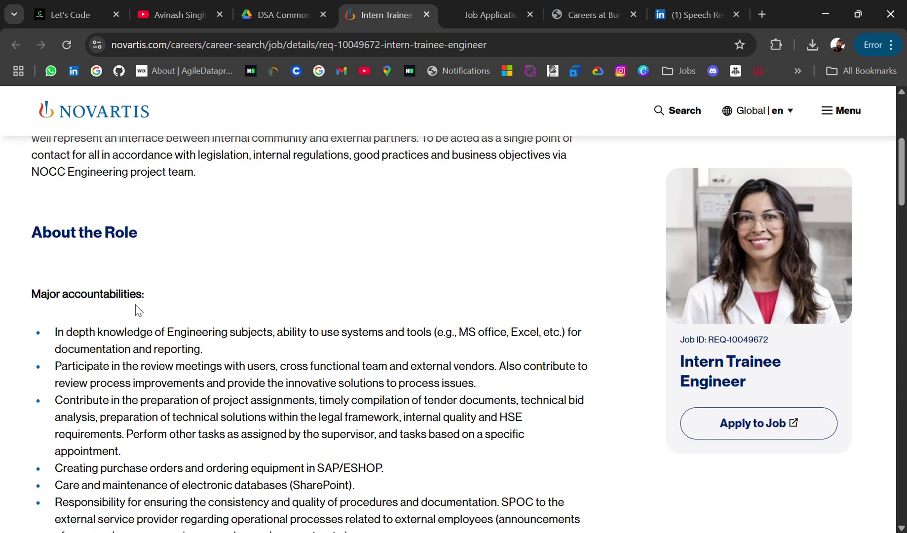
{"action": "scroll", "coordinate": [136, 305], "scroll_direction": "down", "scroll_amount": 1}
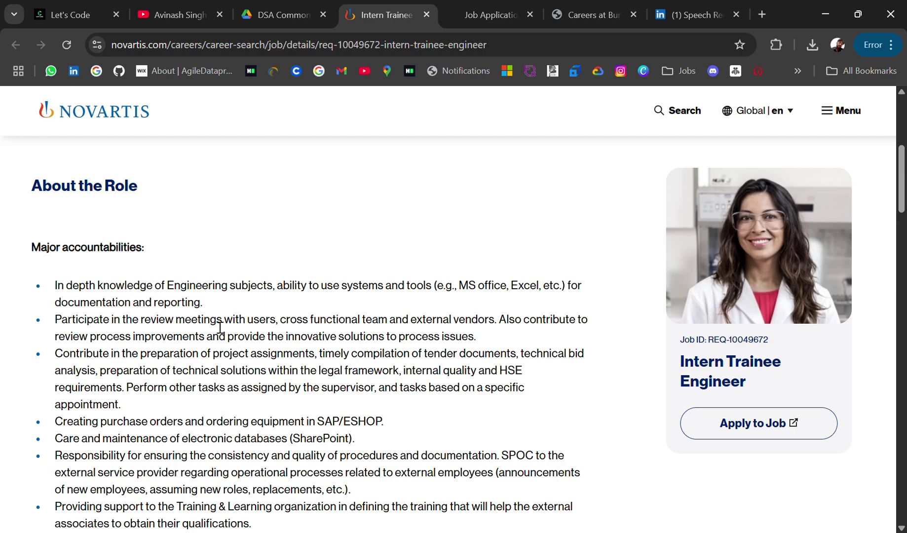
{"action": "scroll", "coordinate": [220, 327], "scroll_direction": "down", "scroll_amount": 1}
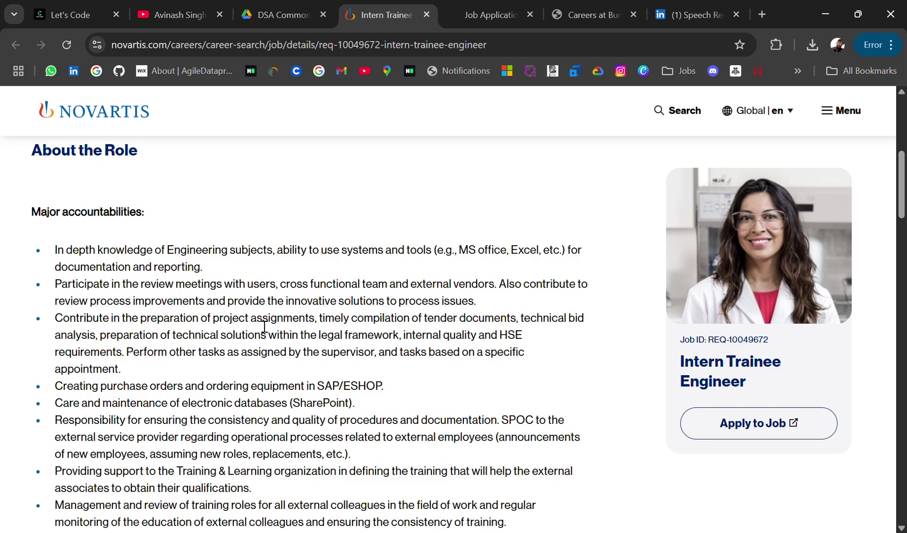
{"action": "scroll", "coordinate": [67, 318], "scroll_direction": "down", "scroll_amount": 2}
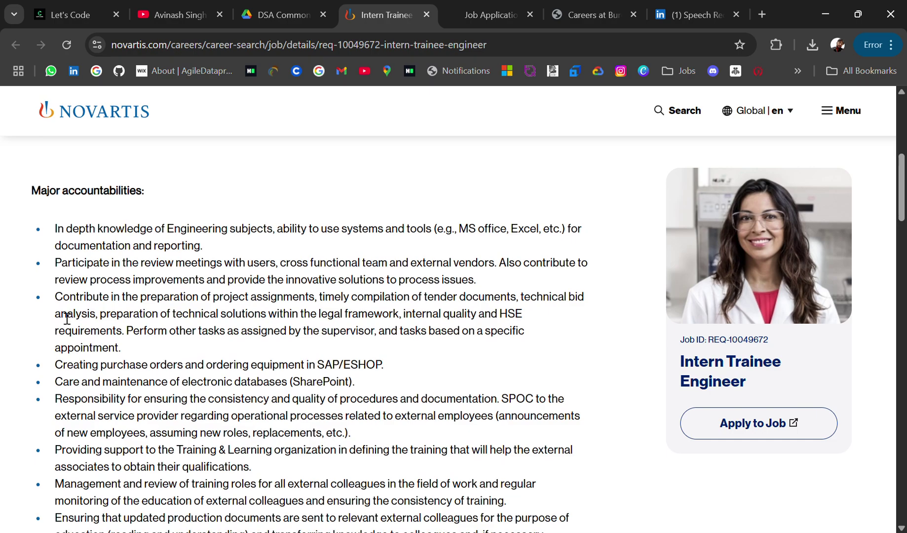
{"action": "scroll", "coordinate": [113, 390], "scroll_direction": "down", "scroll_amount": 1}
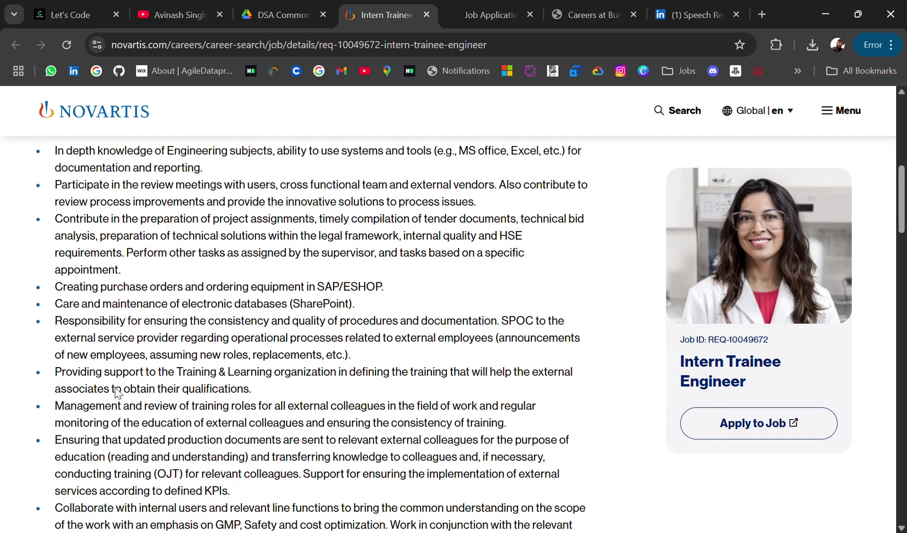
{"action": "scroll", "coordinate": [113, 391], "scroll_direction": "up", "scroll_amount": 3}
{"action": "scroll", "coordinate": [117, 394], "scroll_direction": "down", "scroll_amount": 1}
{"action": "scroll", "coordinate": [117, 393], "scroll_direction": "down", "scroll_amount": 3}
{"action": "scroll", "coordinate": [116, 392], "scroll_direction": "down", "scroll_amount": 2}
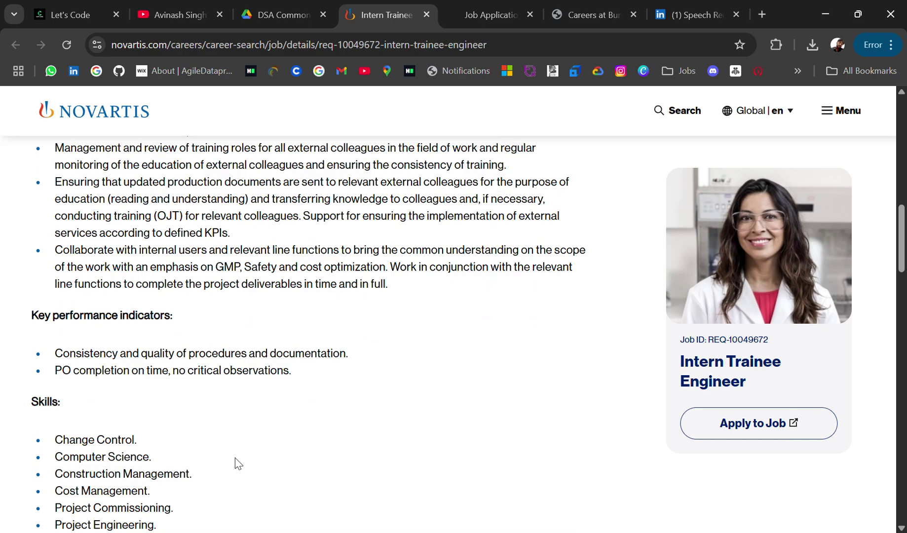
{"action": "scroll", "coordinate": [235, 458], "scroll_direction": "down", "scroll_amount": 1}
{"action": "scroll", "coordinate": [234, 458], "scroll_direction": "down", "scroll_amount": 1}
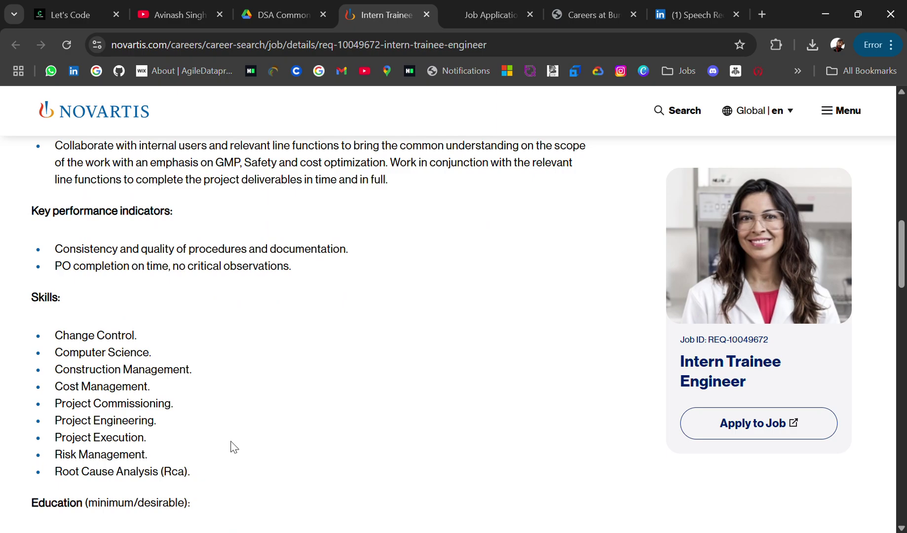
{"action": "scroll", "coordinate": [231, 446], "scroll_direction": "down", "scroll_amount": 1}
{"action": "scroll", "coordinate": [233, 446], "scroll_direction": "down", "scroll_amount": 1}
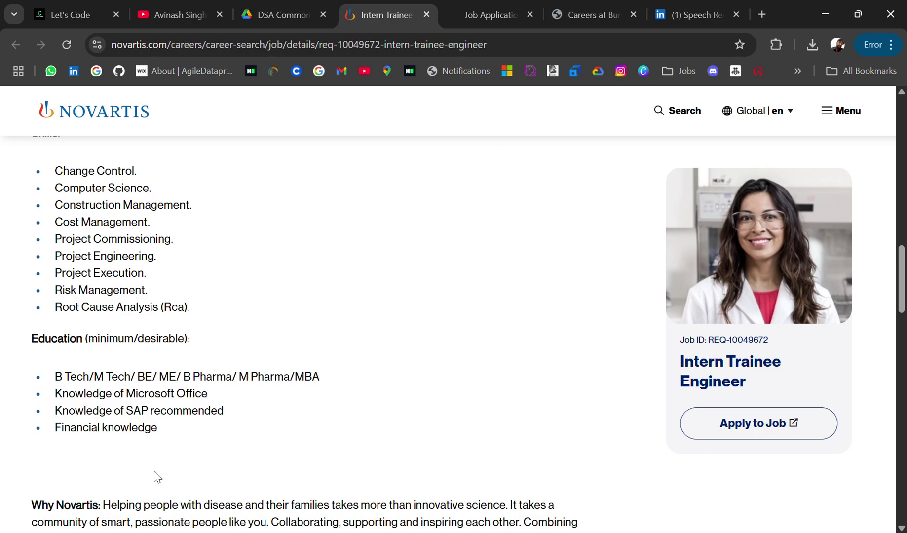
{"action": "scroll", "coordinate": [157, 476], "scroll_direction": "up", "scroll_amount": 2}
{"action": "scroll", "coordinate": [157, 476], "scroll_direction": "up", "scroll_amount": 3}
{"action": "scroll", "coordinate": [159, 477], "scroll_direction": "up", "scroll_amount": 4}
{"action": "scroll", "coordinate": [161, 478], "scroll_direction": "up", "scroll_amount": 2}
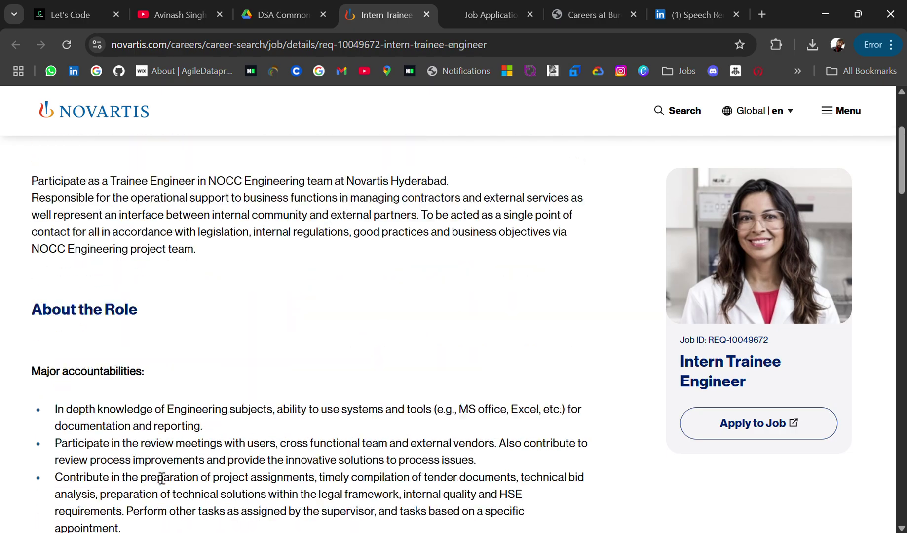
{"action": "scroll", "coordinate": [162, 478], "scroll_direction": "up", "scroll_amount": 2}
{"action": "scroll", "coordinate": [161, 478], "scroll_direction": "down", "scroll_amount": 8}
{"action": "scroll", "coordinate": [162, 478], "scroll_direction": "down", "scroll_amount": 3}
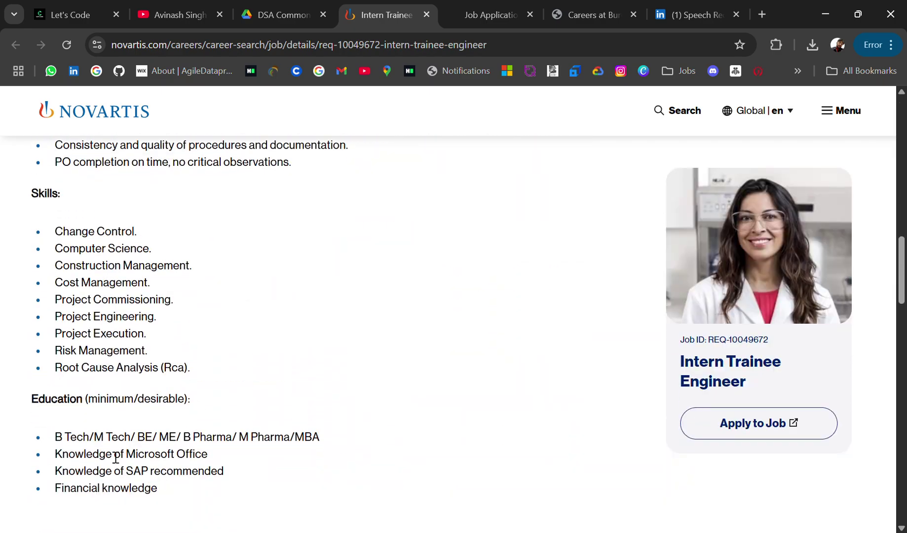
{"action": "scroll", "coordinate": [258, 481], "scroll_direction": "up", "scroll_amount": 2}
{"action": "scroll", "coordinate": [257, 482], "scroll_direction": "up", "scroll_amount": 4}
{"action": "scroll", "coordinate": [258, 484], "scroll_direction": "up", "scroll_amount": 2}
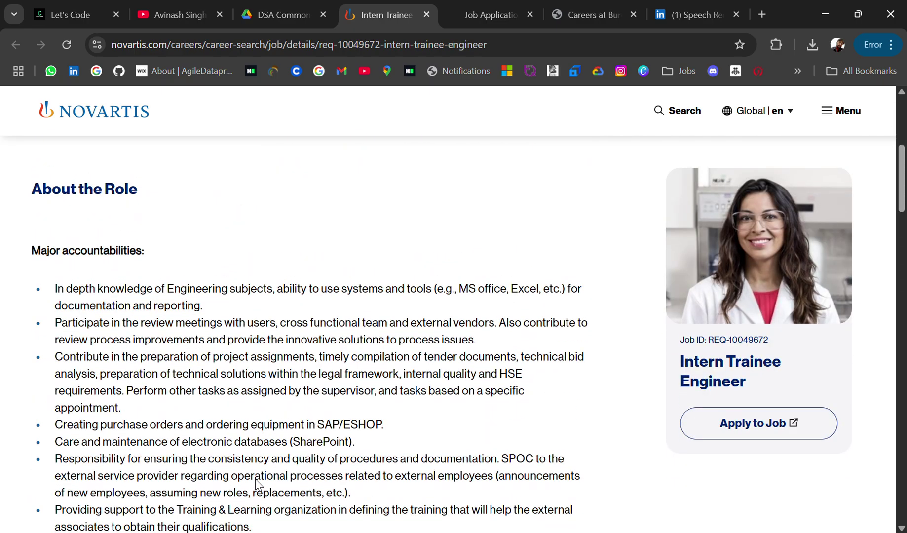
{"action": "scroll", "coordinate": [257, 484], "scroll_direction": "up", "scroll_amount": 4}
{"action": "scroll", "coordinate": [257, 484], "scroll_direction": "down", "scroll_amount": 7}
{"action": "scroll", "coordinate": [257, 484], "scroll_direction": "down", "scroll_amount": 5}
{"action": "scroll", "coordinate": [257, 484], "scroll_direction": "down", "scroll_amount": 4}
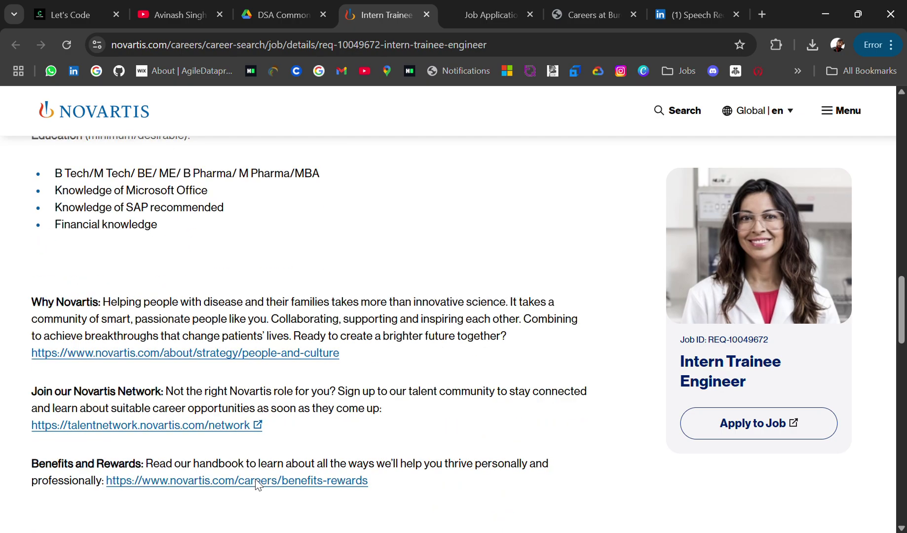
{"action": "scroll", "coordinate": [256, 480], "scroll_direction": "down", "scroll_amount": 2}
{"action": "scroll", "coordinate": [257, 480], "scroll_direction": "down", "scroll_amount": 1}
{"action": "scroll", "coordinate": [256, 480], "scroll_direction": "down", "scroll_amount": 3}
{"action": "scroll", "coordinate": [255, 480], "scroll_direction": "up", "scroll_amount": 10}
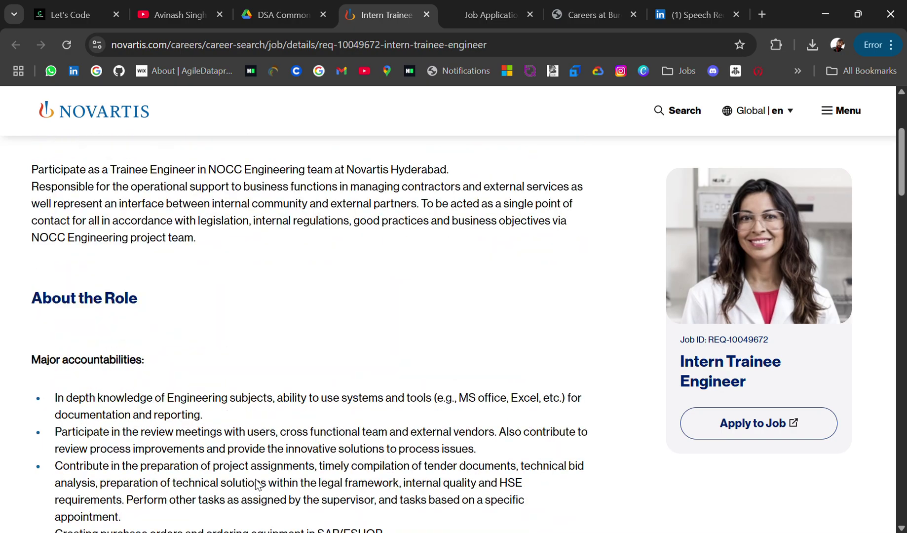
{"action": "scroll", "coordinate": [256, 484], "scroll_direction": "up", "scroll_amount": 3}
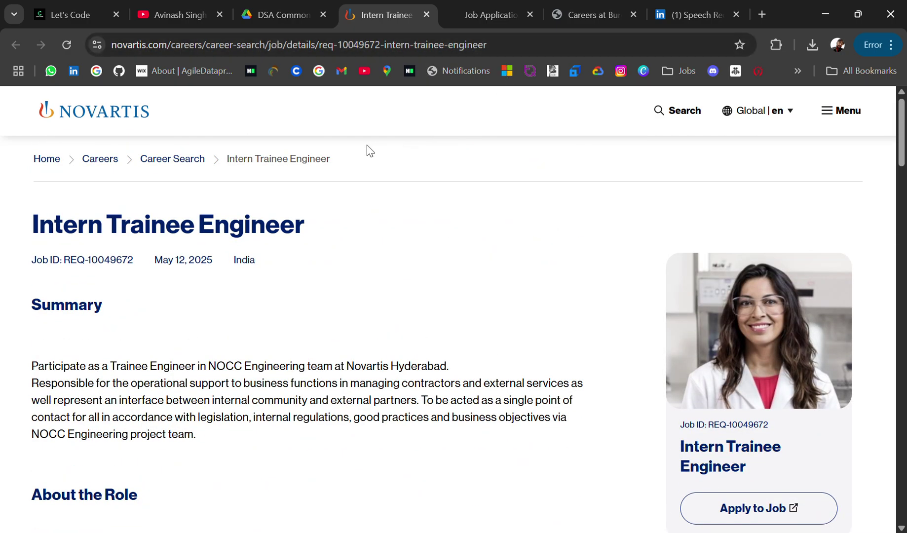
Step: Switch to the PhonePe Technology Risk & Compliance posting, then return to its top
{"action": "left_click", "coordinate": [473, 18]}
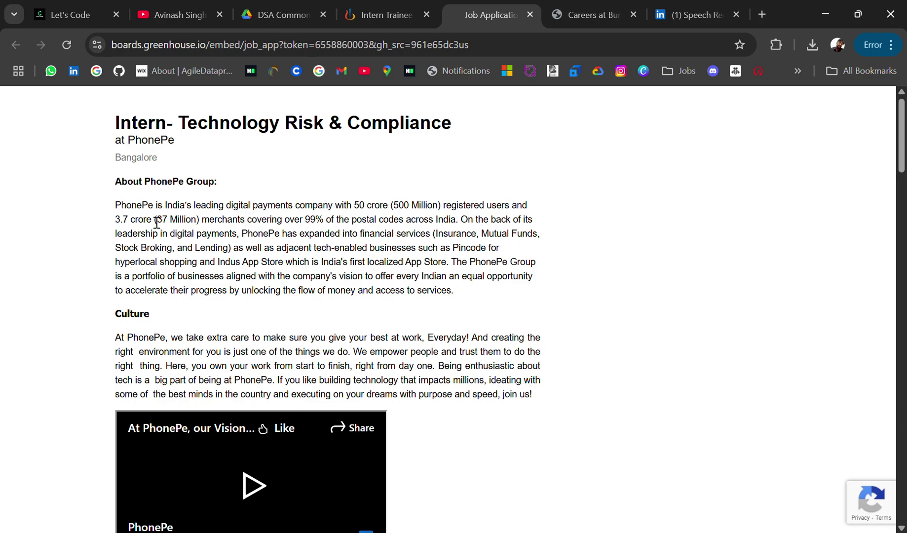
{"action": "scroll", "coordinate": [152, 286], "scroll_direction": "down", "scroll_amount": 4}
{"action": "scroll", "coordinate": [153, 287], "scroll_direction": "down", "scroll_amount": 4}
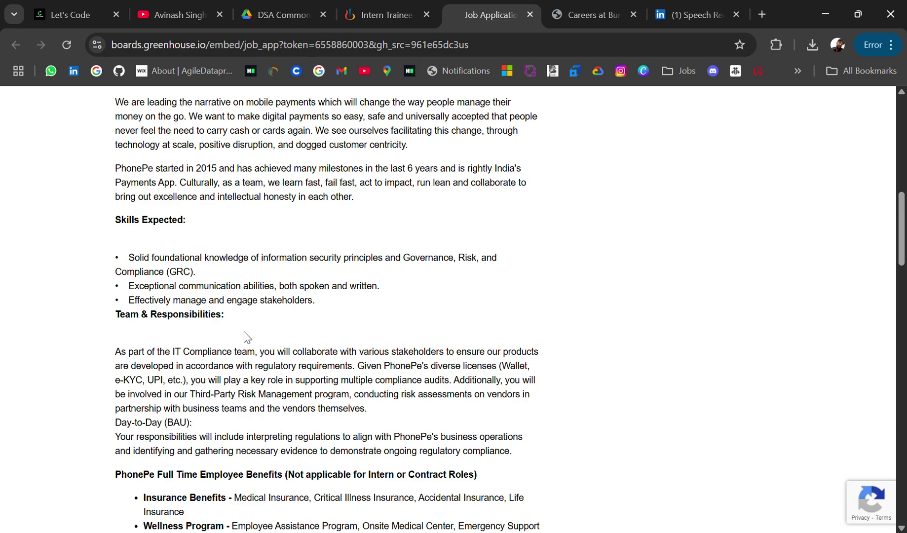
{"action": "scroll", "coordinate": [244, 337], "scroll_direction": "down", "scroll_amount": 2}
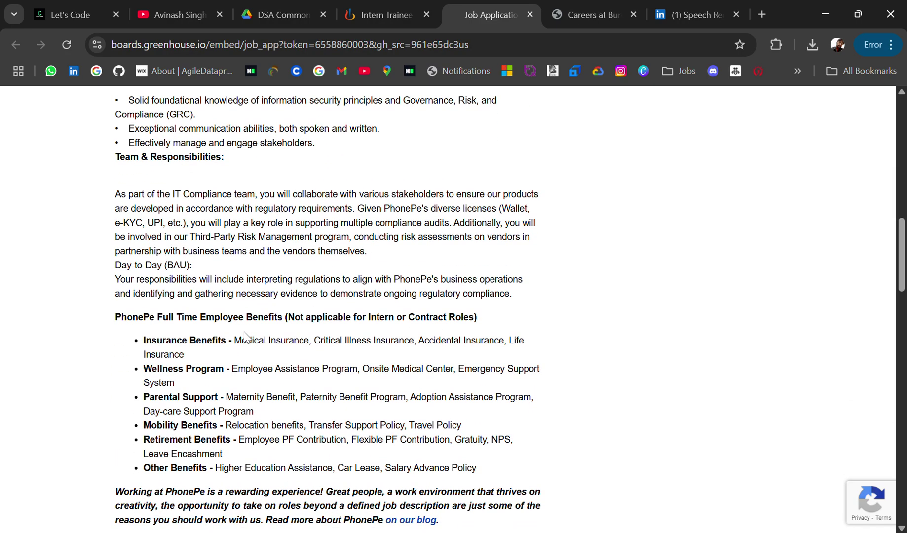
{"action": "scroll", "coordinate": [200, 269], "scroll_direction": "down", "scroll_amount": 1}
{"action": "scroll", "coordinate": [200, 269], "scroll_direction": "down", "scroll_amount": 1}
{"action": "scroll", "coordinate": [201, 270], "scroll_direction": "down", "scroll_amount": 2}
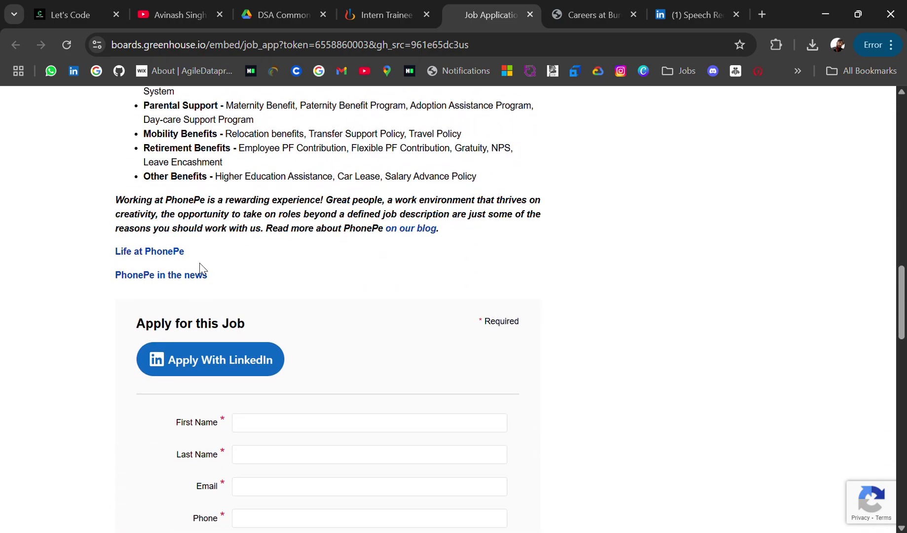
{"action": "key", "text": "Home"}
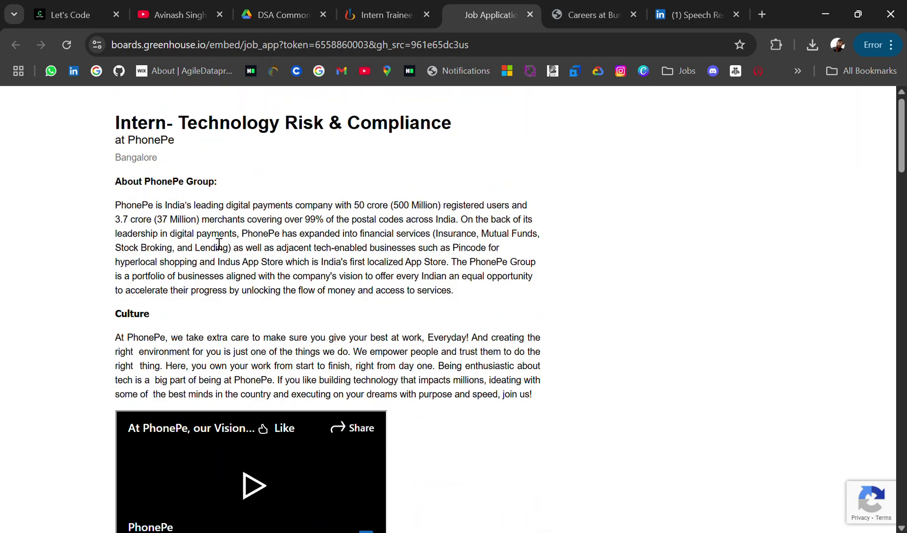
Step: Switch to the Bureau Infosec Intern posting on Ashby
{"action": "left_click", "coordinate": [594, 15]}
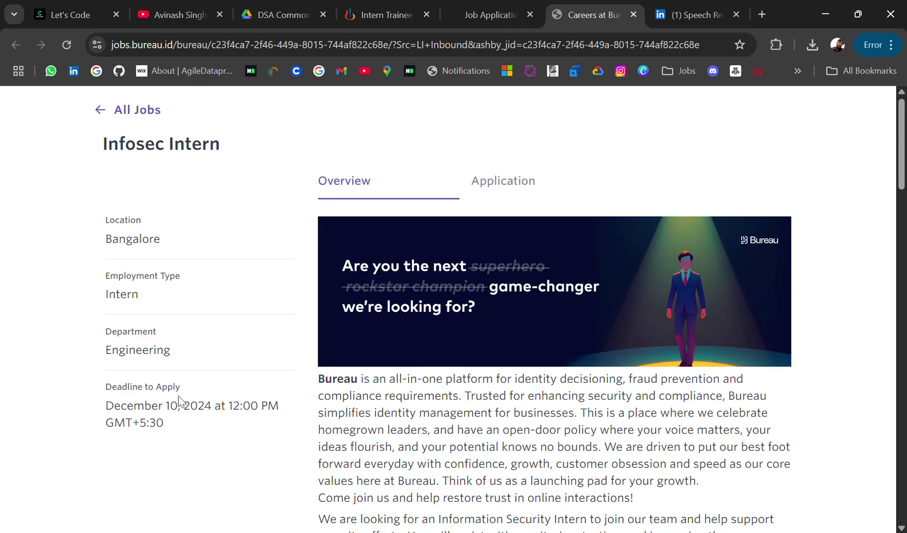
{"action": "scroll", "coordinate": [179, 402], "scroll_direction": "down", "scroll_amount": 1}
{"action": "scroll", "coordinate": [179, 401], "scroll_direction": "down", "scroll_amount": 1}
{"action": "scroll", "coordinate": [178, 401], "scroll_direction": "down", "scroll_amount": 2}
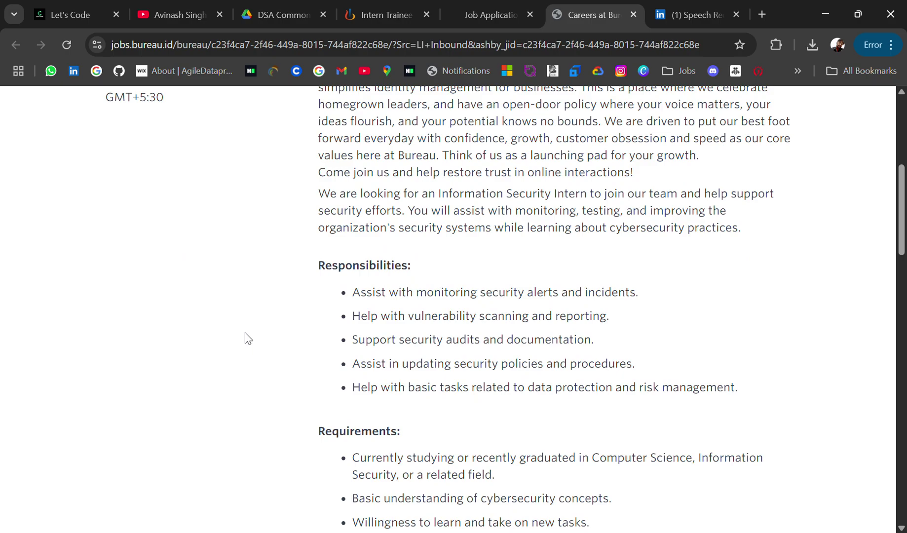
{"action": "scroll", "coordinate": [249, 338], "scroll_direction": "down", "scroll_amount": 2}
{"action": "scroll", "coordinate": [248, 338], "scroll_direction": "down", "scroll_amount": 1}
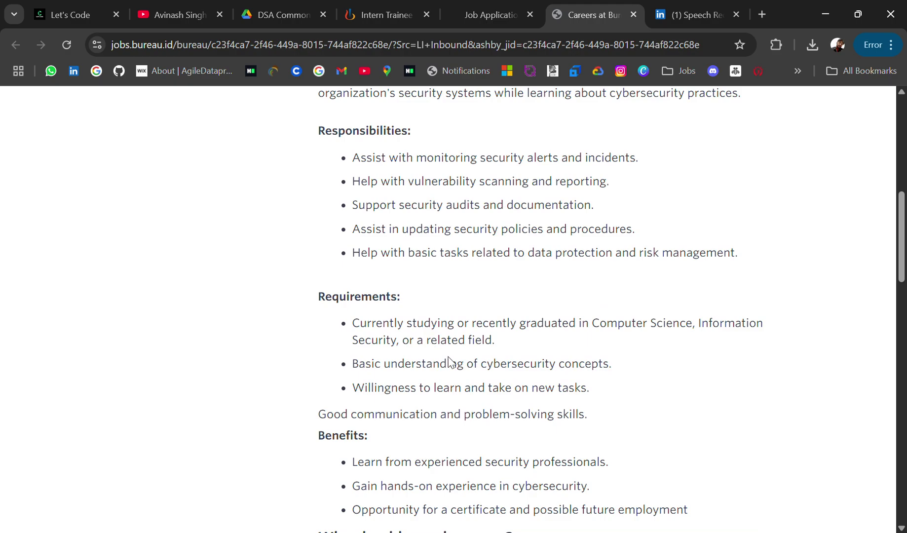
{"action": "scroll", "coordinate": [496, 424], "scroll_direction": "down", "scroll_amount": 1}
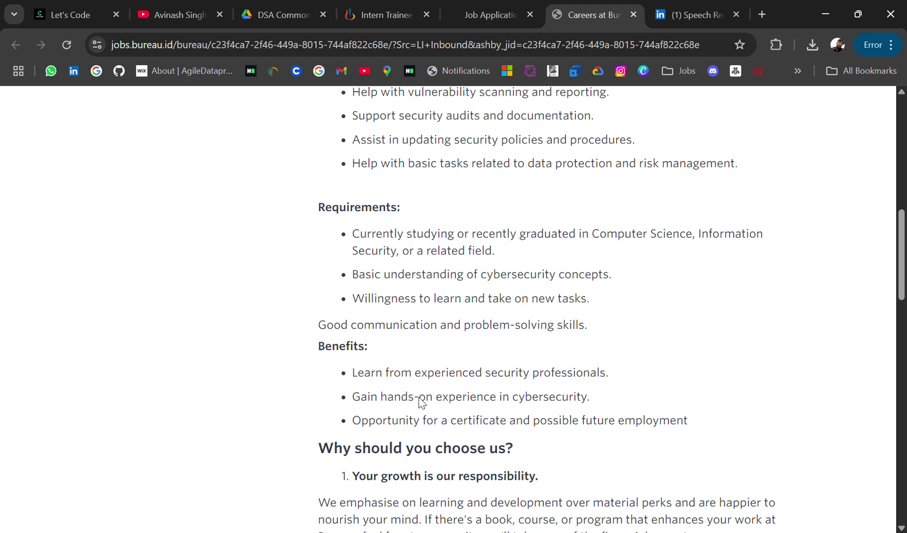
{"action": "scroll", "coordinate": [423, 402], "scroll_direction": "down", "scroll_amount": 2}
{"action": "scroll", "coordinate": [565, 405], "scroll_direction": "down", "scroll_amount": 3}
{"action": "scroll", "coordinate": [565, 405], "scroll_direction": "down", "scroll_amount": 8}
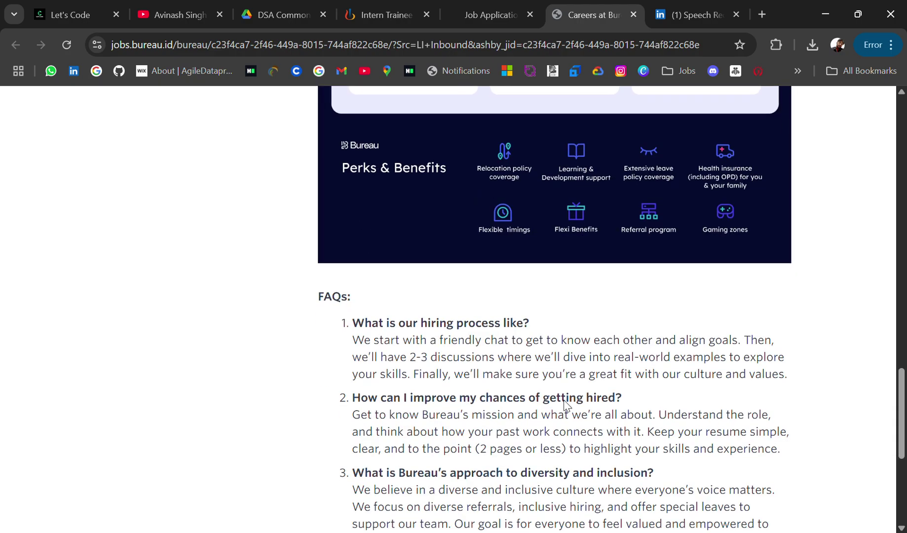
{"action": "scroll", "coordinate": [565, 405], "scroll_direction": "down", "scroll_amount": 4}
{"action": "scroll", "coordinate": [565, 406], "scroll_direction": "up", "scroll_amount": 10}
{"action": "scroll", "coordinate": [565, 405], "scroll_direction": "up", "scroll_amount": 10}
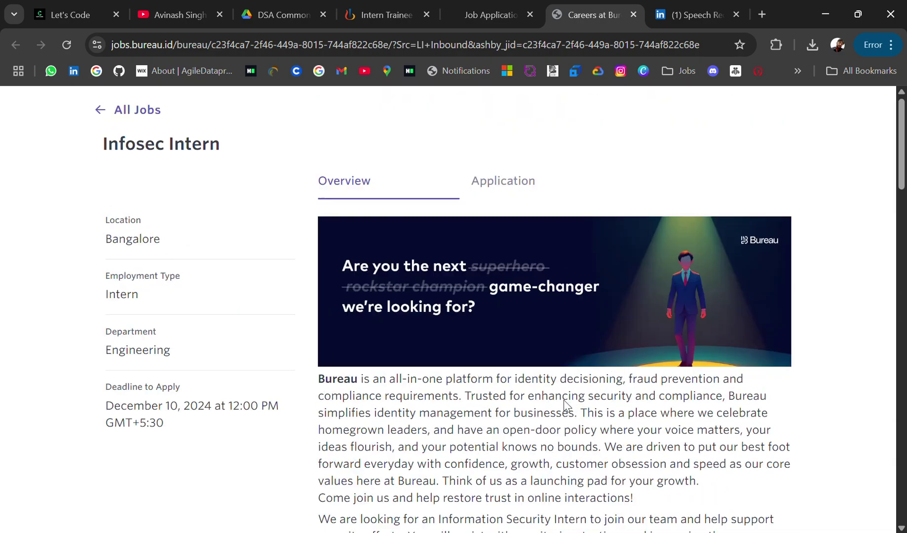
Step: Switch to the Sony Speech Recognition Intern listing on LinkedIn
{"action": "left_click", "coordinate": [660, 3]}
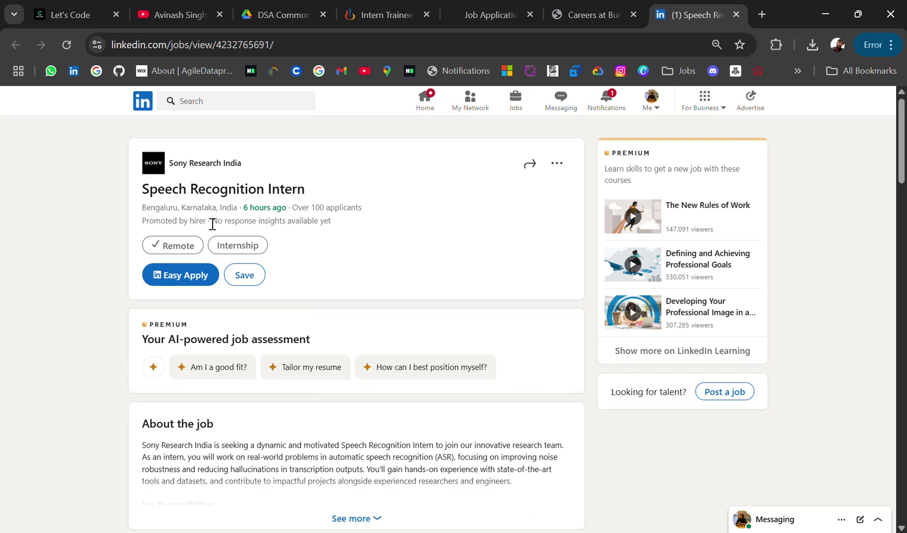
{"action": "scroll", "coordinate": [212, 224], "scroll_direction": "down", "scroll_amount": 1}
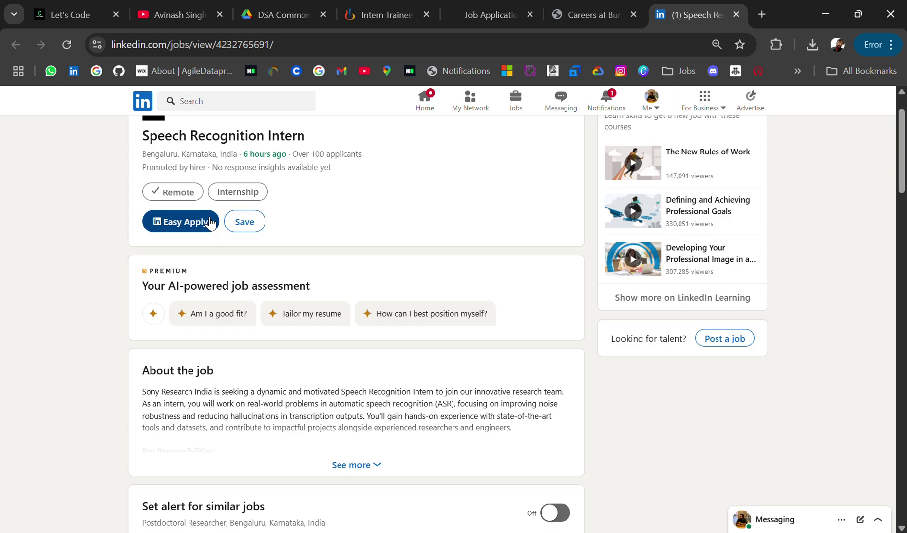
Step: Expand the full Sony Research India Speech Recognition Intern job description
{"action": "left_click", "coordinate": [358, 464]}
{"action": "scroll", "coordinate": [358, 474], "scroll_direction": "down", "scroll_amount": 2}
{"action": "scroll", "coordinate": [358, 474], "scroll_direction": "down", "scroll_amount": 2}
{"action": "scroll", "coordinate": [424, 475], "scroll_direction": "down", "scroll_amount": 1}
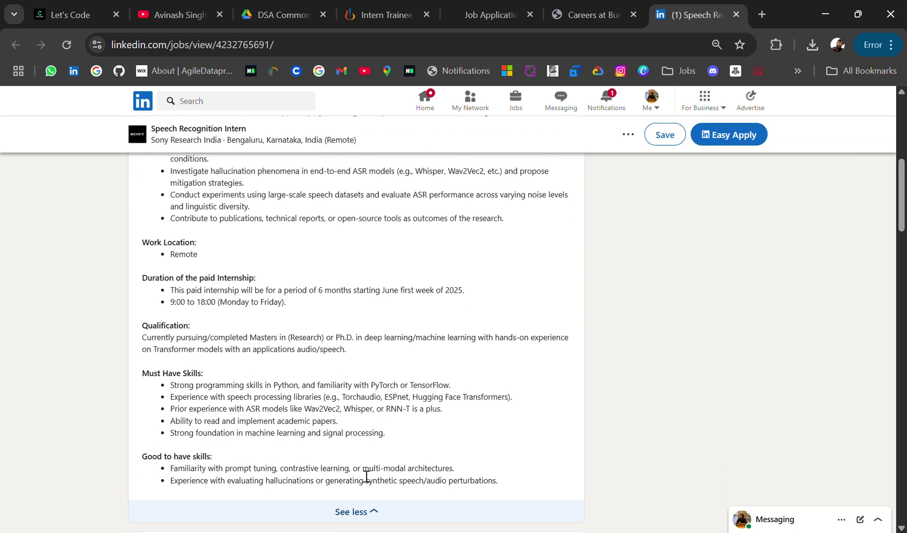
{"action": "scroll", "coordinate": [264, 463], "scroll_direction": "up", "scroll_amount": 1}
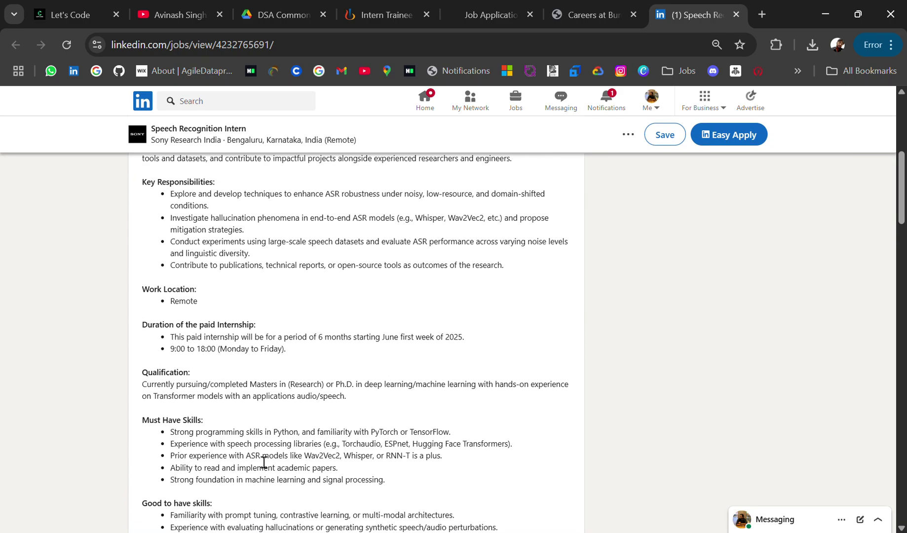
{"action": "scroll", "coordinate": [269, 401], "scroll_direction": "up", "scroll_amount": 1}
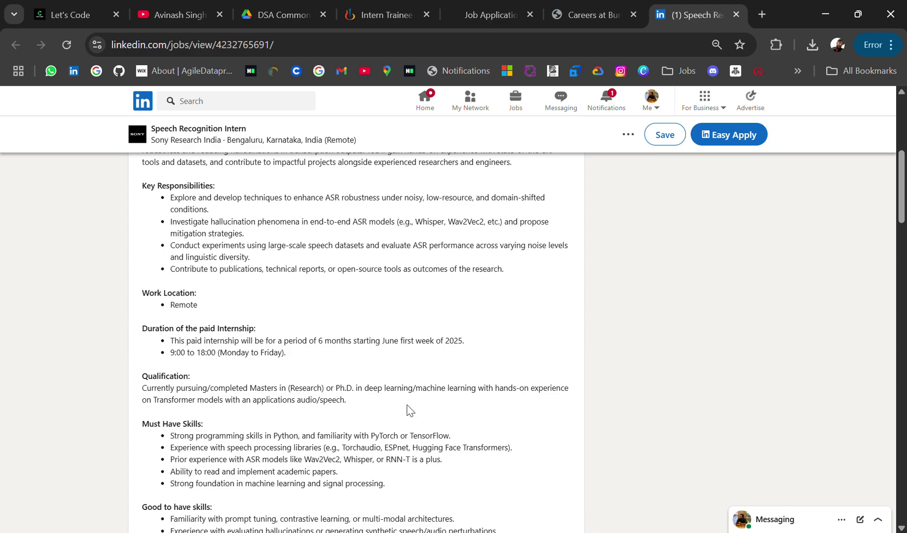
{"action": "scroll", "coordinate": [414, 411], "scroll_direction": "down", "scroll_amount": 4}
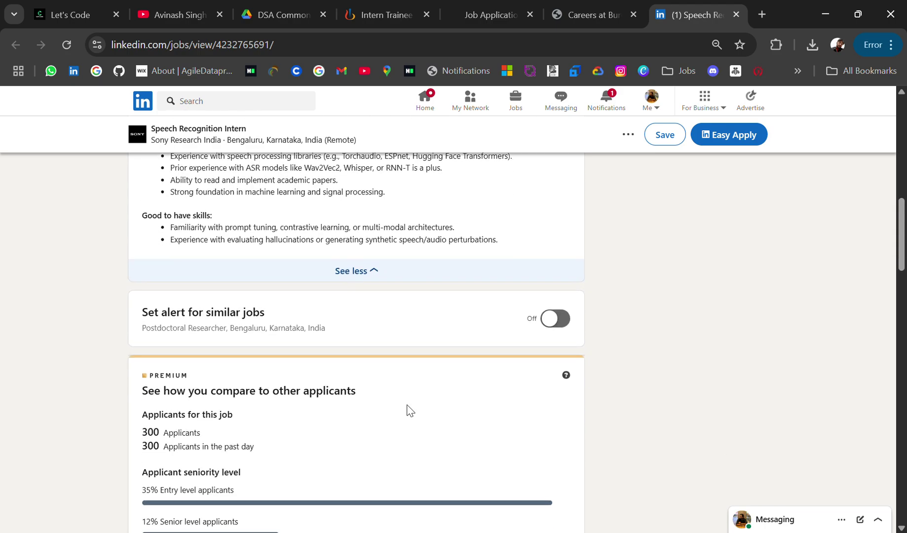
{"action": "scroll", "coordinate": [407, 410], "scroll_direction": "down", "scroll_amount": 3}
{"action": "scroll", "coordinate": [408, 410], "scroll_direction": "down", "scroll_amount": 3}
{"action": "scroll", "coordinate": [408, 410], "scroll_direction": "up", "scroll_amount": 4}
{"action": "scroll", "coordinate": [408, 409], "scroll_direction": "up", "scroll_amount": 10}
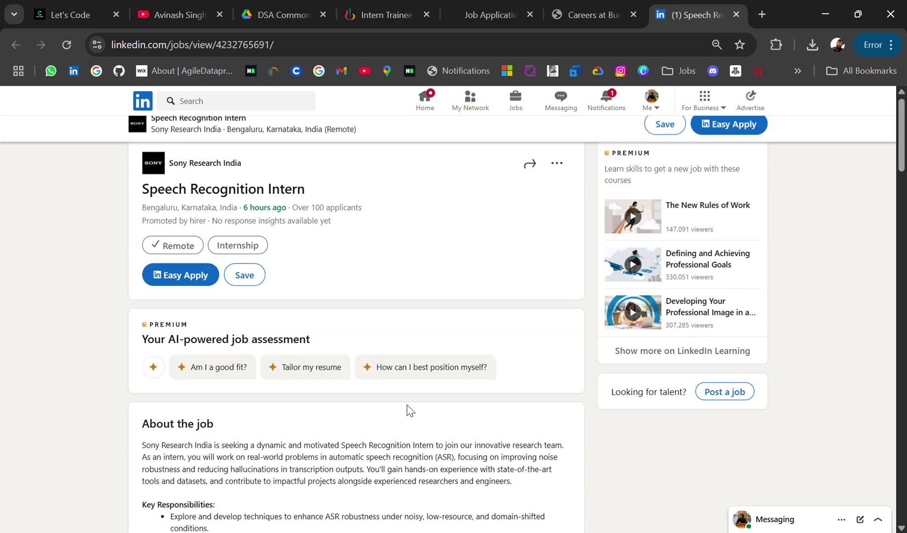
Step: Switch to the Let's Code site and bring up its Roadmaps collection
{"action": "left_click", "coordinate": [63, 8]}
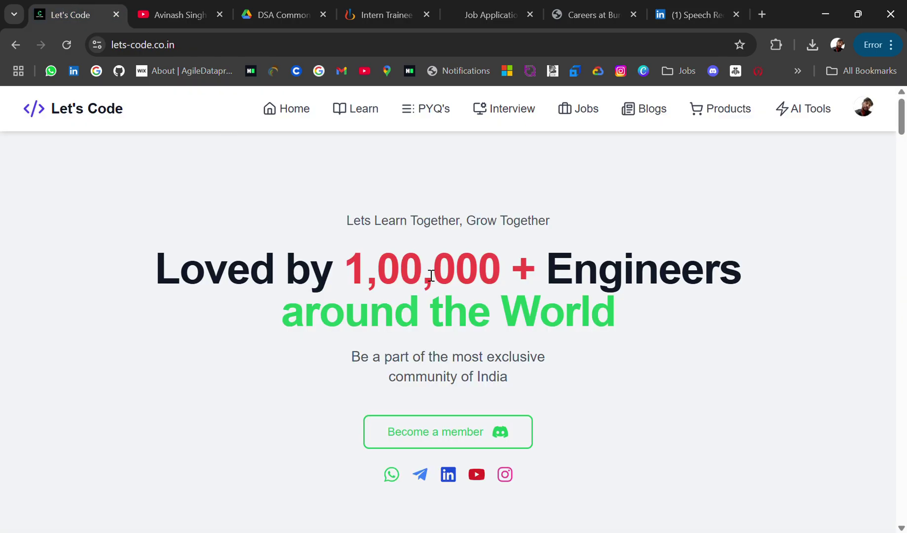
{"action": "left_click", "coordinate": [357, 116]}
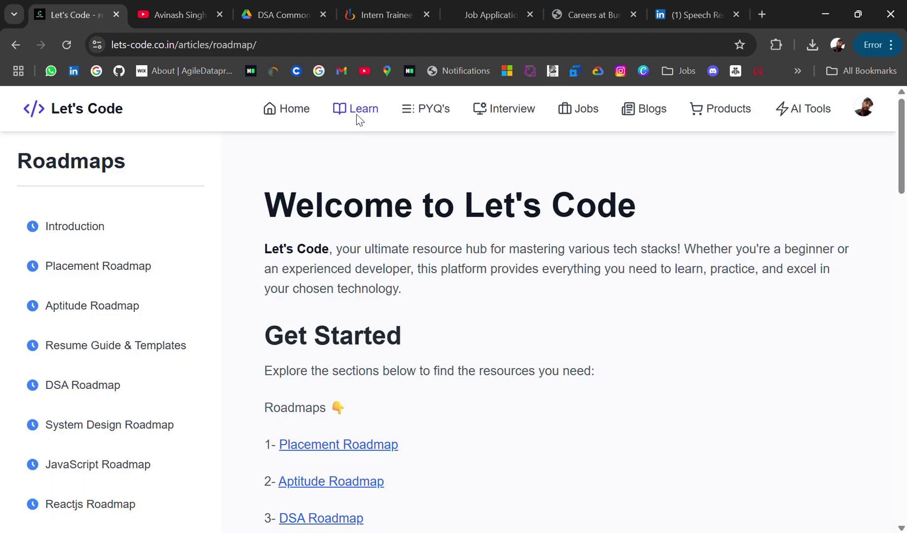
{"action": "scroll", "coordinate": [78, 398], "scroll_direction": "down", "scroll_amount": 2}
{"action": "scroll", "coordinate": [78, 398], "scroll_direction": "down", "scroll_amount": 2}
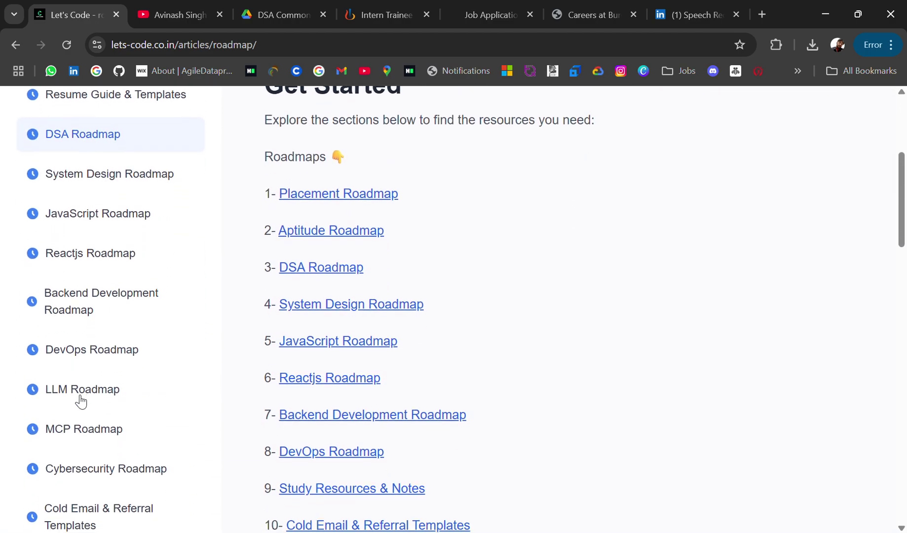
{"action": "scroll", "coordinate": [79, 400], "scroll_direction": "down", "scroll_amount": 4}
{"action": "scroll", "coordinate": [80, 400], "scroll_direction": "up", "scroll_amount": 2}
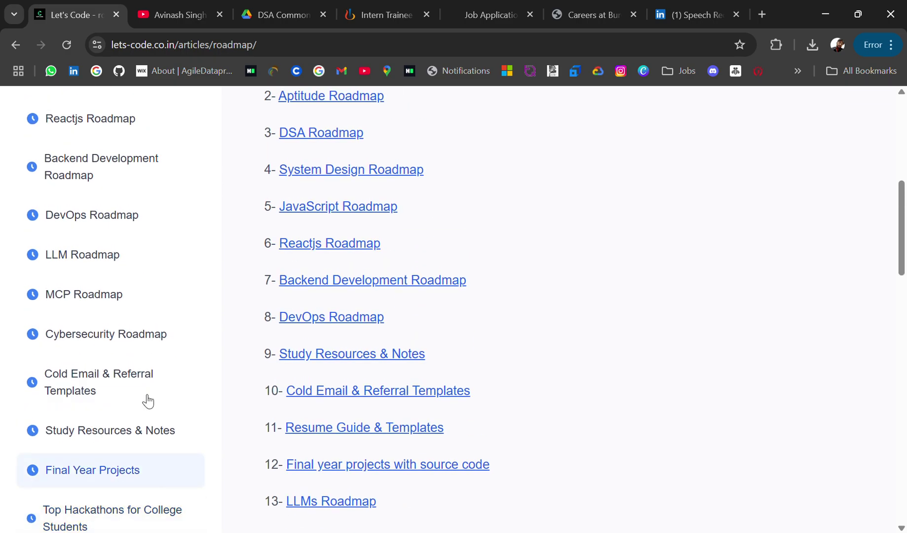
{"action": "scroll", "coordinate": [136, 318], "scroll_direction": "up", "scroll_amount": 1}
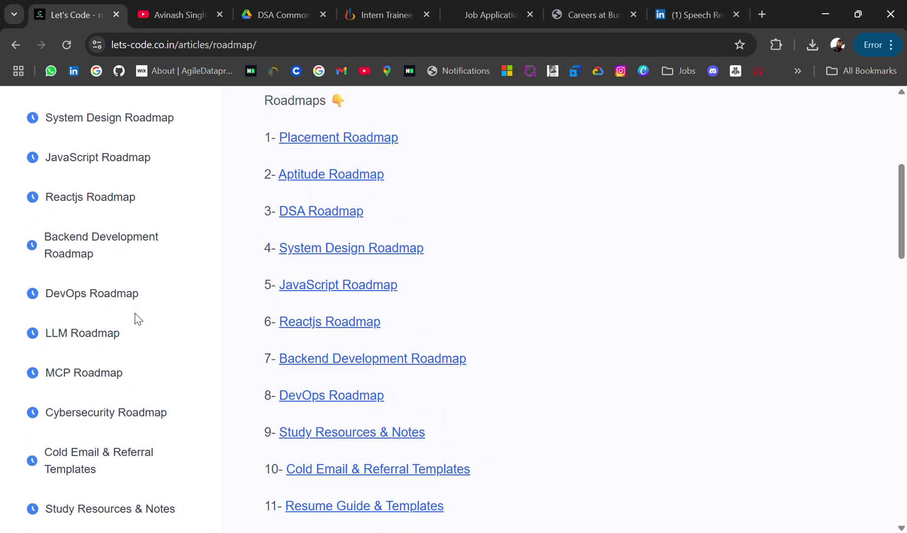
{"action": "scroll", "coordinate": [135, 318], "scroll_direction": "up", "scroll_amount": 4}
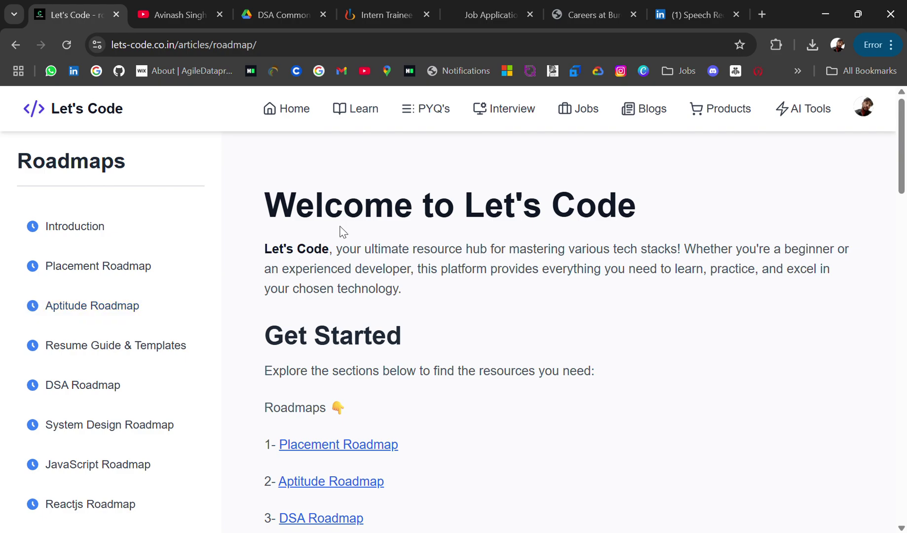
{"action": "left_click", "coordinate": [434, 112]}
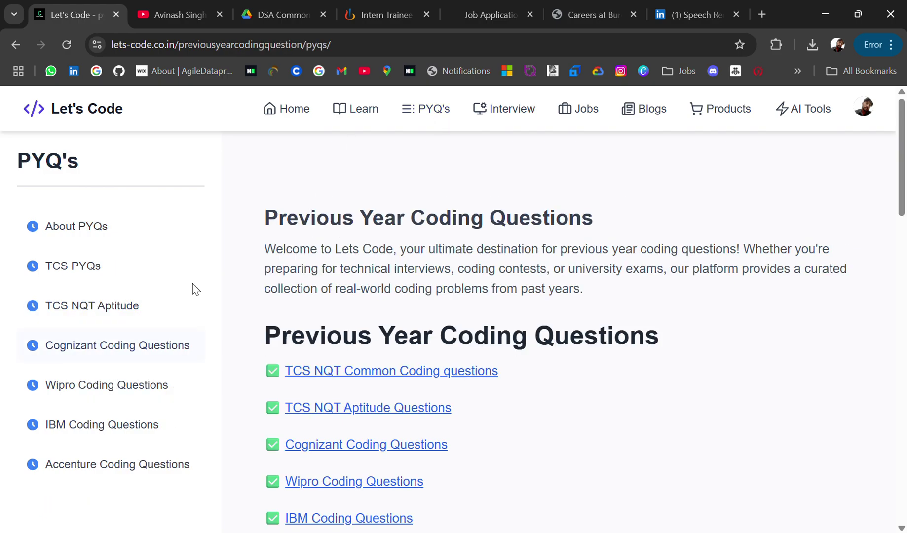
{"action": "scroll", "coordinate": [178, 350], "scroll_direction": "down", "scroll_amount": 2}
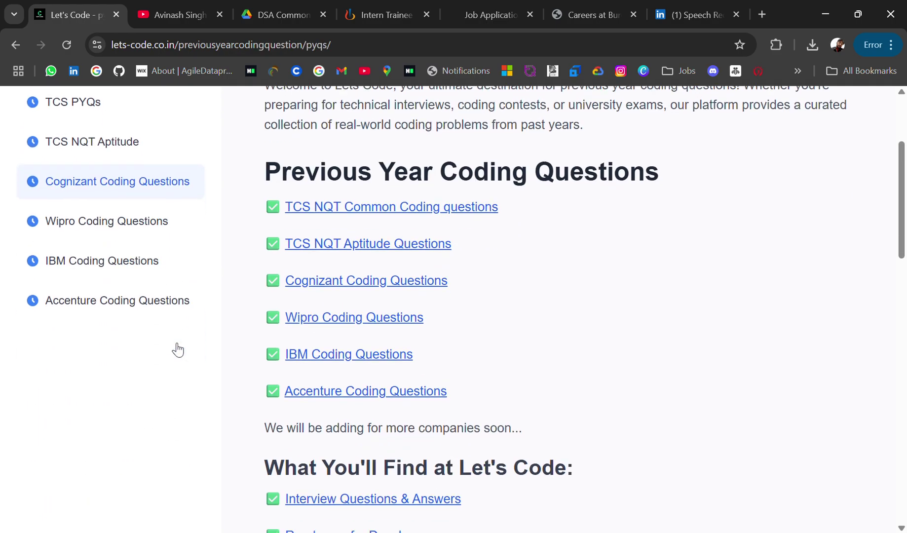
{"action": "scroll", "coordinate": [177, 350], "scroll_direction": "up", "scroll_amount": 2}
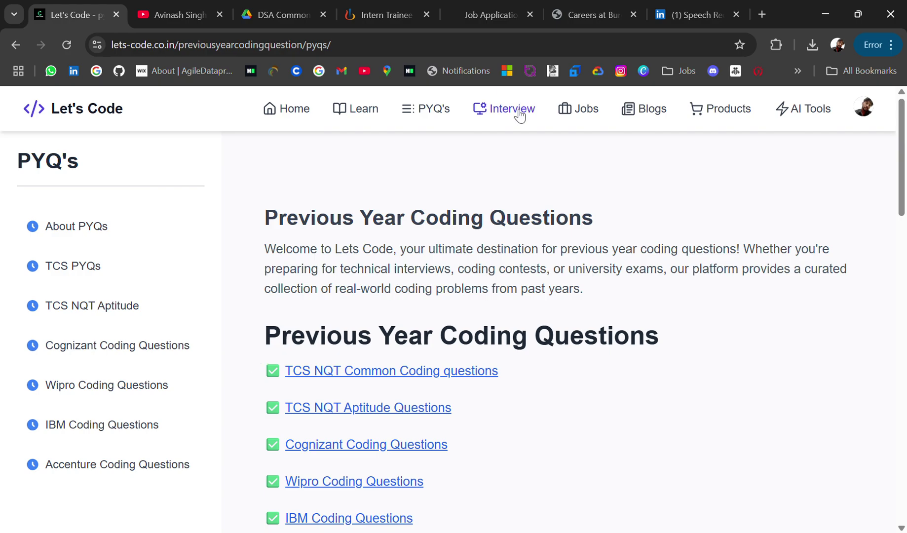
Step: Show the Interview Questions page with its nineteen interview topics
{"action": "left_click", "coordinate": [518, 112]}
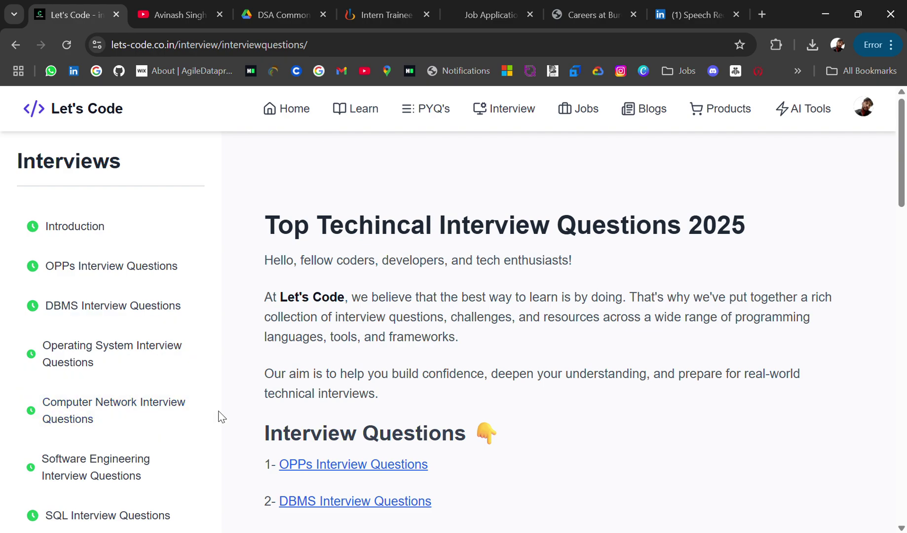
{"action": "scroll", "coordinate": [220, 417], "scroll_direction": "down", "scroll_amount": 1}
{"action": "scroll", "coordinate": [219, 417], "scroll_direction": "down", "scroll_amount": 2}
{"action": "scroll", "coordinate": [220, 417], "scroll_direction": "down", "scroll_amount": 3}
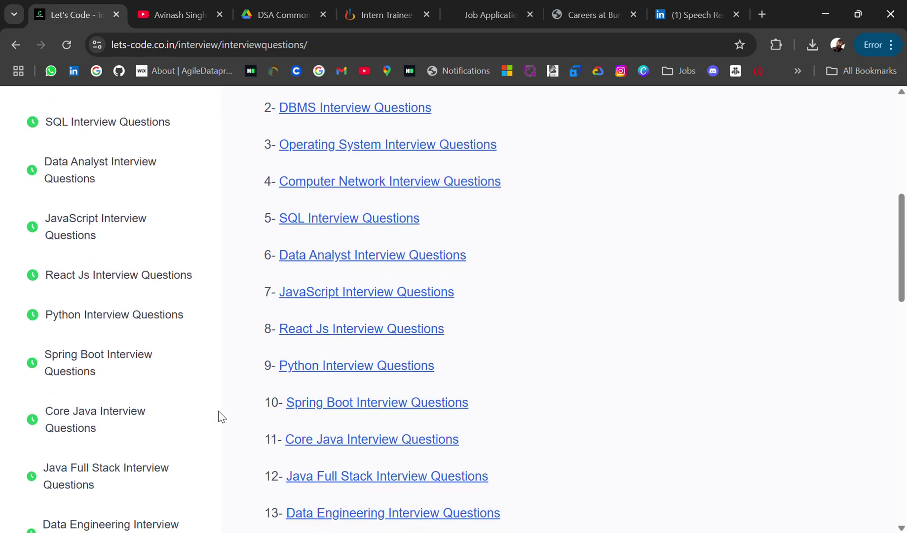
{"action": "scroll", "coordinate": [220, 417], "scroll_direction": "down", "scroll_amount": 3}
{"action": "scroll", "coordinate": [219, 417], "scroll_direction": "down", "scroll_amount": 1}
{"action": "scroll", "coordinate": [219, 417], "scroll_direction": "down", "scroll_amount": 1}
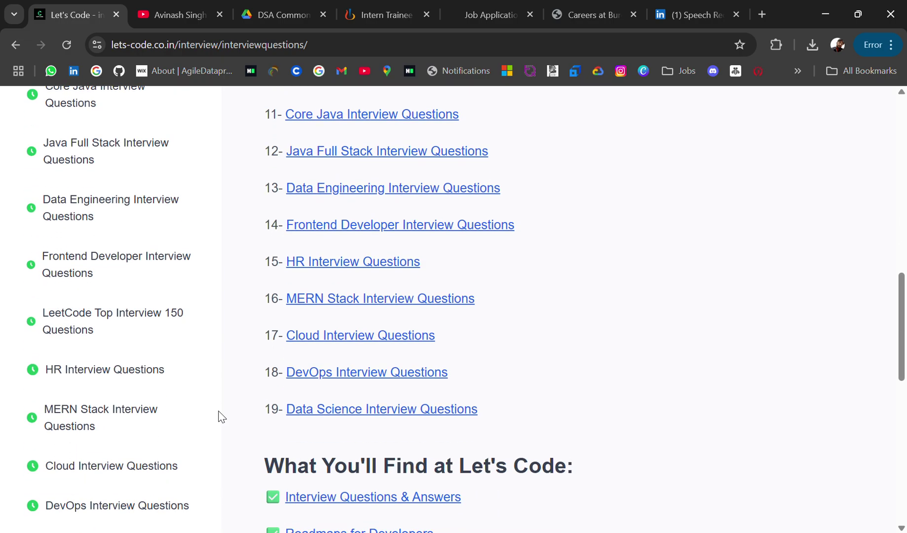
{"action": "scroll", "coordinate": [220, 416], "scroll_direction": "down", "scroll_amount": 1}
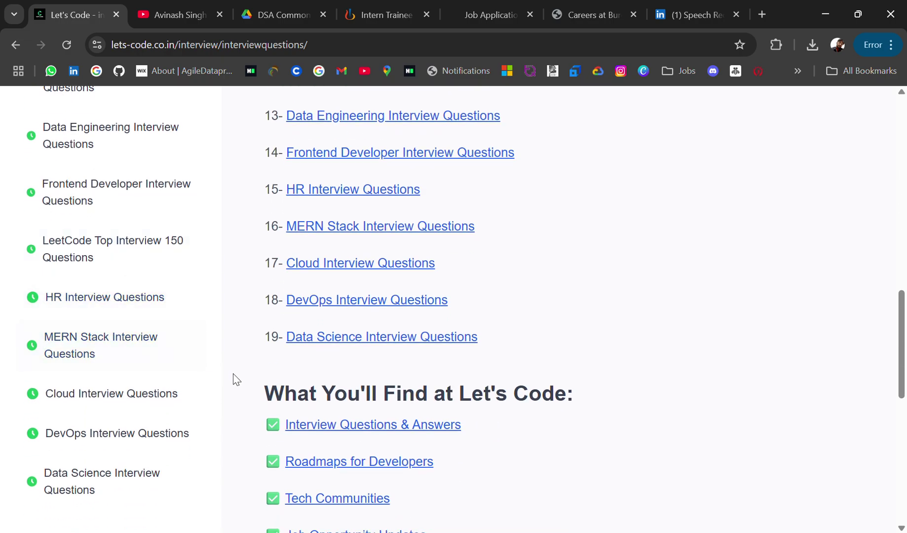
{"action": "scroll", "coordinate": [138, 461], "scroll_direction": "down", "scroll_amount": 2}
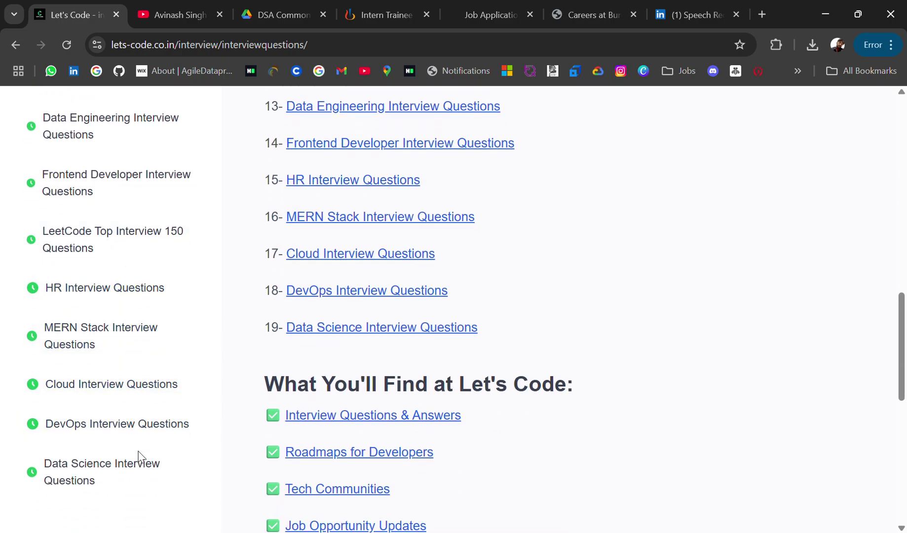
{"action": "scroll", "coordinate": [158, 421], "scroll_direction": "up", "scroll_amount": 5}
{"action": "scroll", "coordinate": [159, 421], "scroll_direction": "up", "scroll_amount": 2}
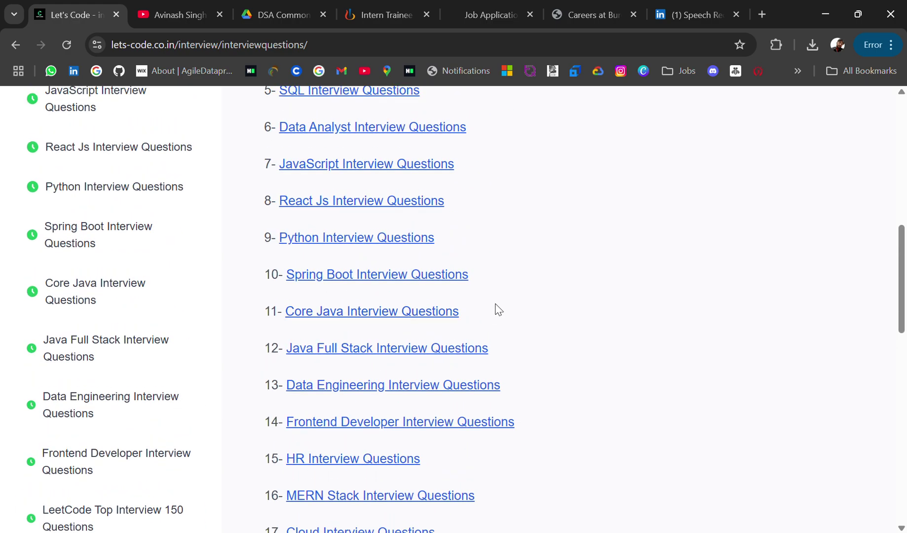
{"action": "scroll", "coordinate": [495, 307], "scroll_direction": "up", "scroll_amount": 10}
Step: Show the Jobs dashboard with interview prep, resume, portfolio and job tracker features
{"action": "left_click", "coordinate": [805, 113]}
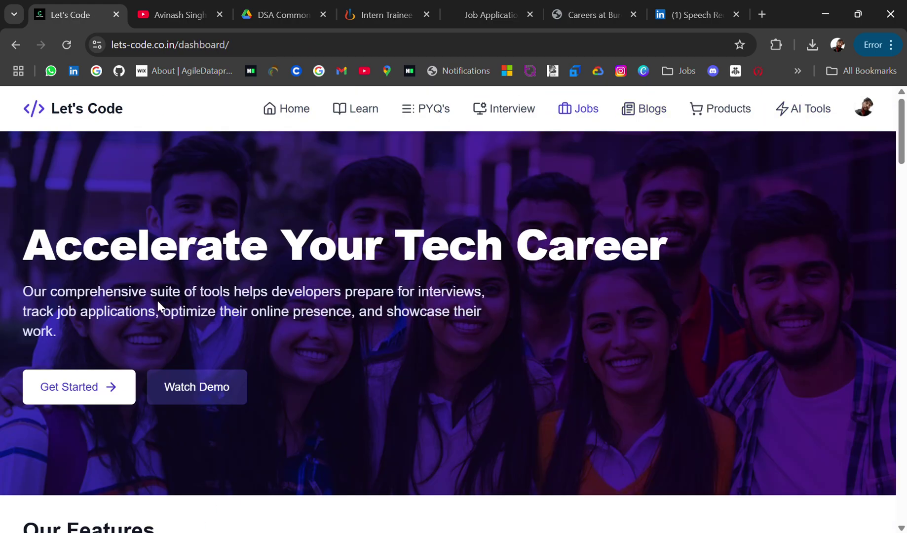
{"action": "scroll", "coordinate": [211, 486], "scroll_direction": "down", "scroll_amount": 6}
{"action": "scroll", "coordinate": [211, 486], "scroll_direction": "down", "scroll_amount": 4}
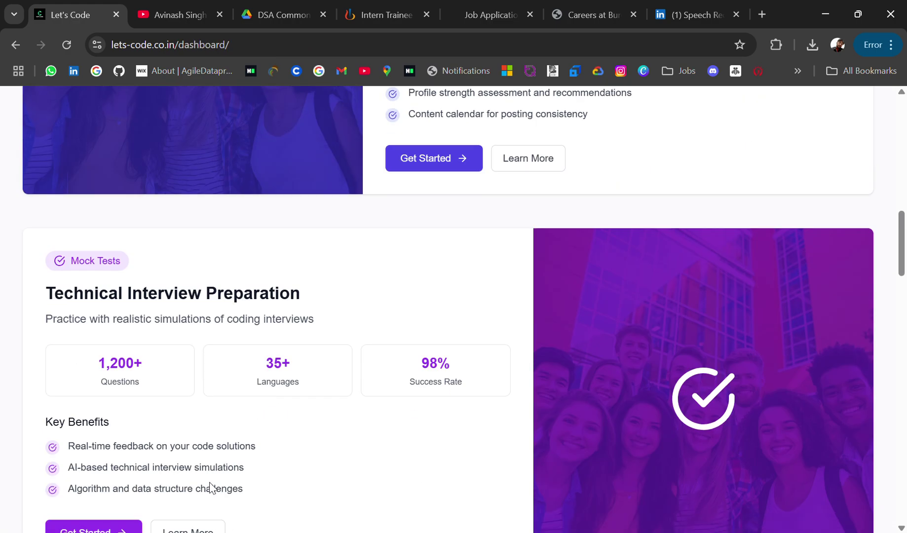
{"action": "scroll", "coordinate": [215, 489], "scroll_direction": "down", "scroll_amount": 2}
{"action": "scroll", "coordinate": [214, 489], "scroll_direction": "down", "scroll_amount": 2}
{"action": "scroll", "coordinate": [211, 487], "scroll_direction": "up", "scroll_amount": 4}
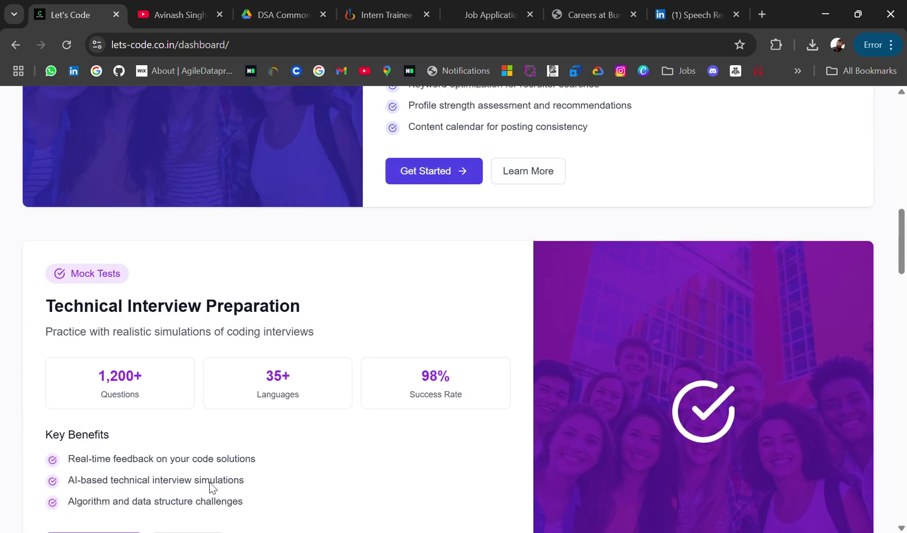
{"action": "scroll", "coordinate": [144, 473], "scroll_direction": "down", "scroll_amount": 5}
{"action": "scroll", "coordinate": [144, 468], "scroll_direction": "down", "scroll_amount": 5}
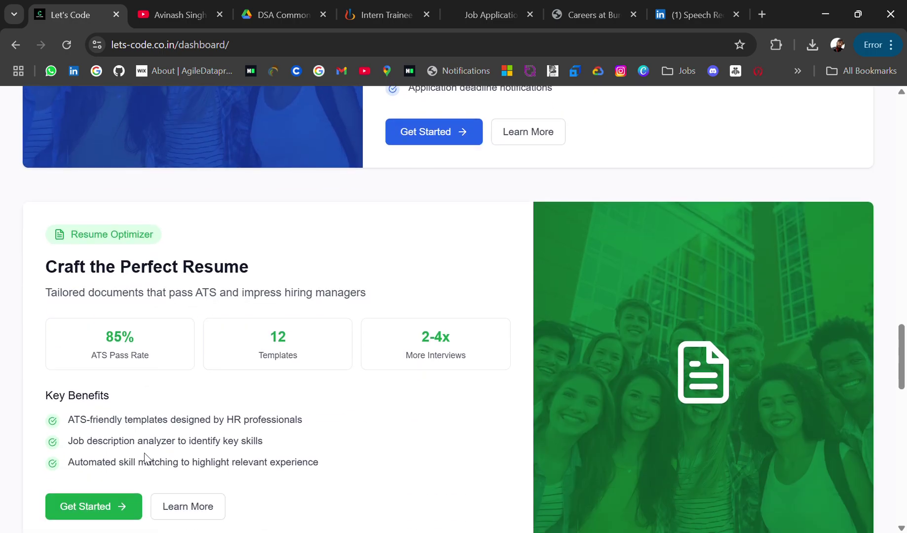
{"action": "scroll", "coordinate": [145, 468], "scroll_direction": "down", "scroll_amount": 4}
{"action": "scroll", "coordinate": [145, 452], "scroll_direction": "down", "scroll_amount": 3}
{"action": "scroll", "coordinate": [397, 334], "scroll_direction": "up", "scroll_amount": 2}
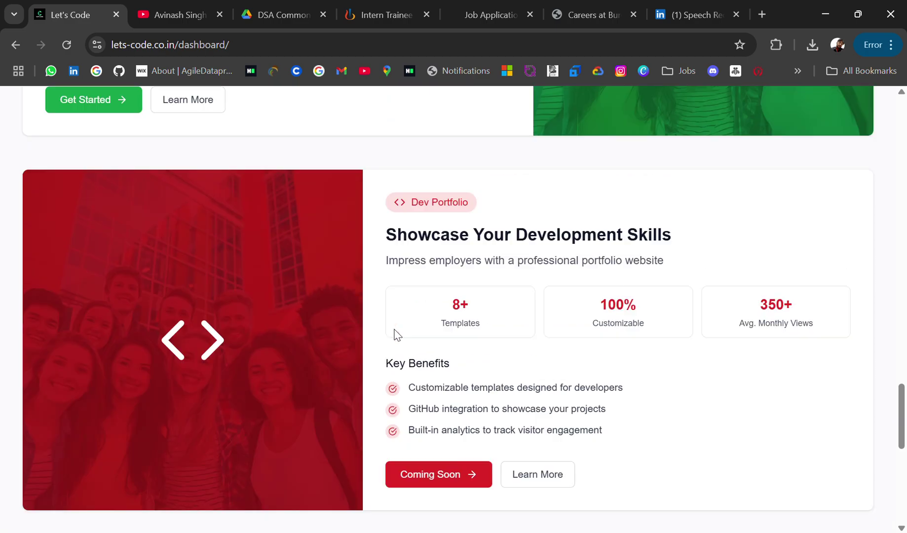
{"action": "scroll", "coordinate": [394, 333], "scroll_direction": "up", "scroll_amount": 4}
{"action": "scroll", "coordinate": [394, 334], "scroll_direction": "down", "scroll_amount": 12}
{"action": "scroll", "coordinate": [397, 333], "scroll_direction": "up", "scroll_amount": 1}
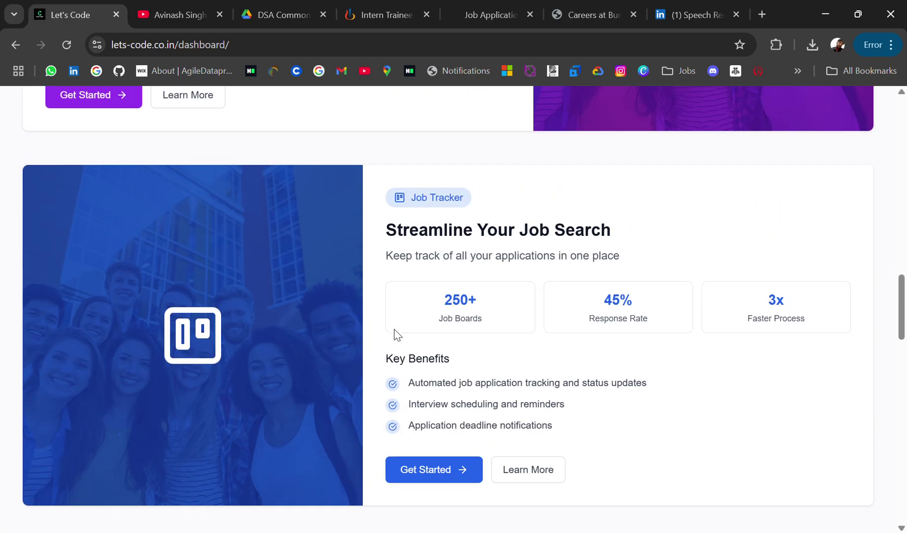
Step: Start the Job Tracker to reach the application form and tracked applications table
{"action": "left_click", "coordinate": [437, 476]}
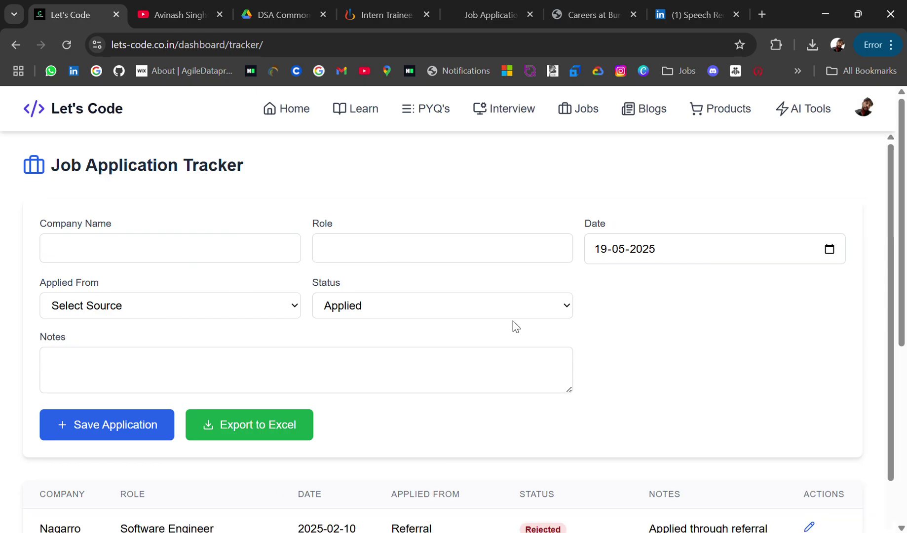
{"action": "scroll", "coordinate": [542, 401], "scroll_direction": "down", "scroll_amount": 2}
{"action": "scroll", "coordinate": [634, 455], "scroll_direction": "up", "scroll_amount": 1}
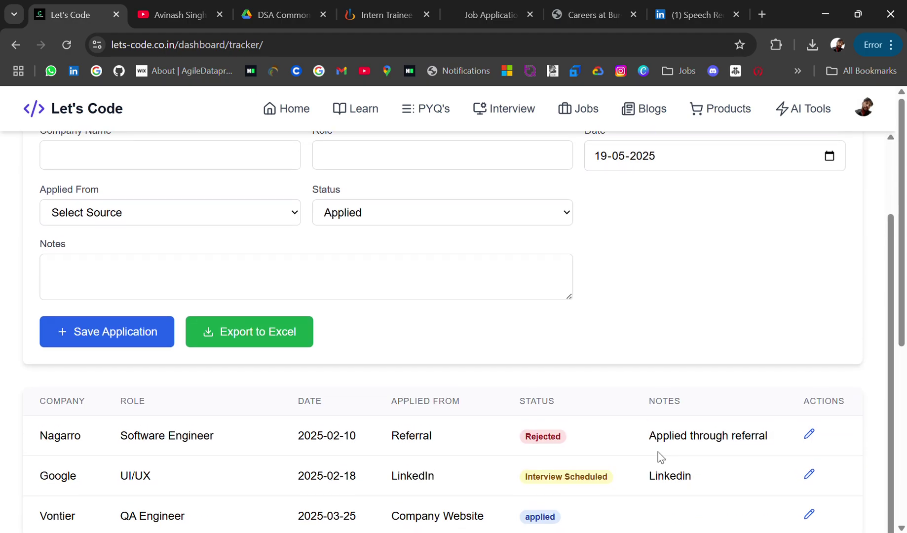
{"action": "scroll", "coordinate": [811, 449], "scroll_direction": "up", "scroll_amount": 2}
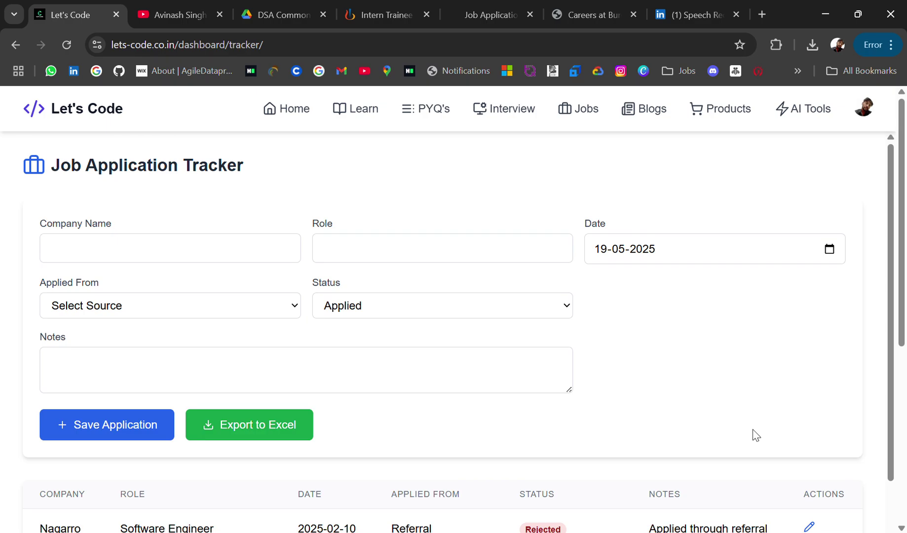
Step: Show the job portal listings and Wind River's Associate Engineer - Sys details
{"action": "left_click", "coordinate": [585, 112]}
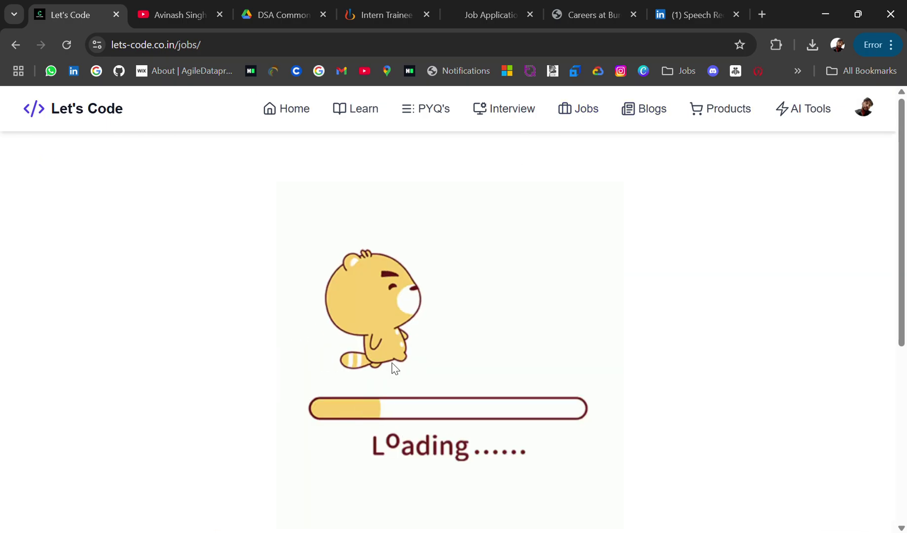
{"action": "scroll", "coordinate": [406, 382], "scroll_direction": "down", "scroll_amount": 3}
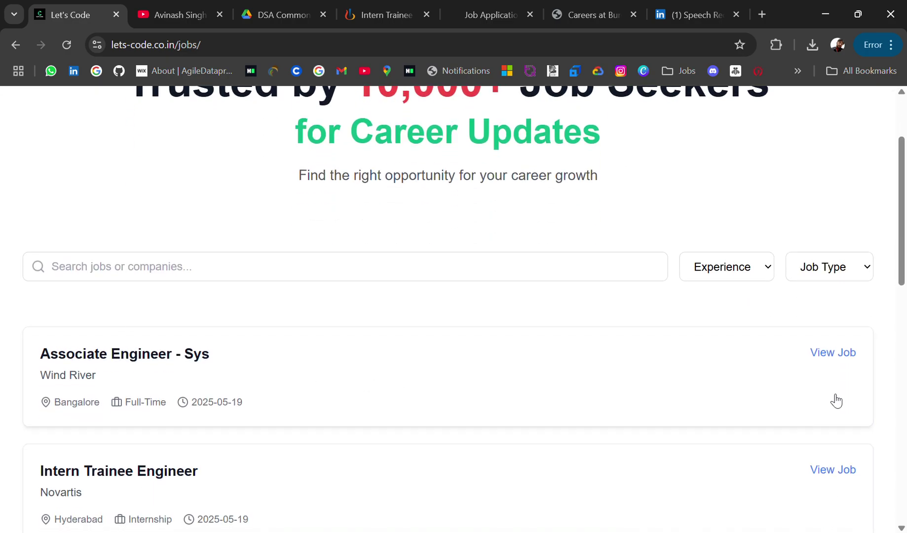
{"action": "left_click", "coordinate": [843, 353]}
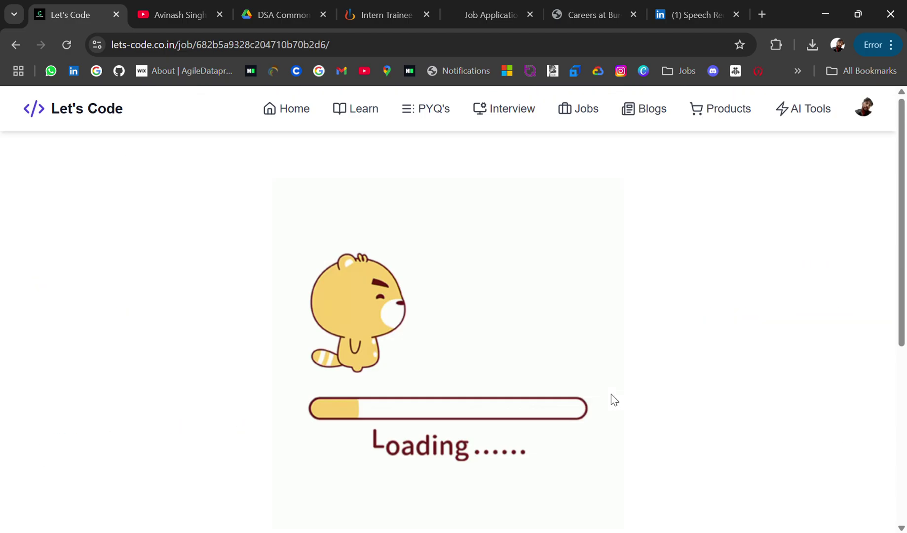
{"action": "scroll", "coordinate": [610, 394], "scroll_direction": "down", "scroll_amount": 2}
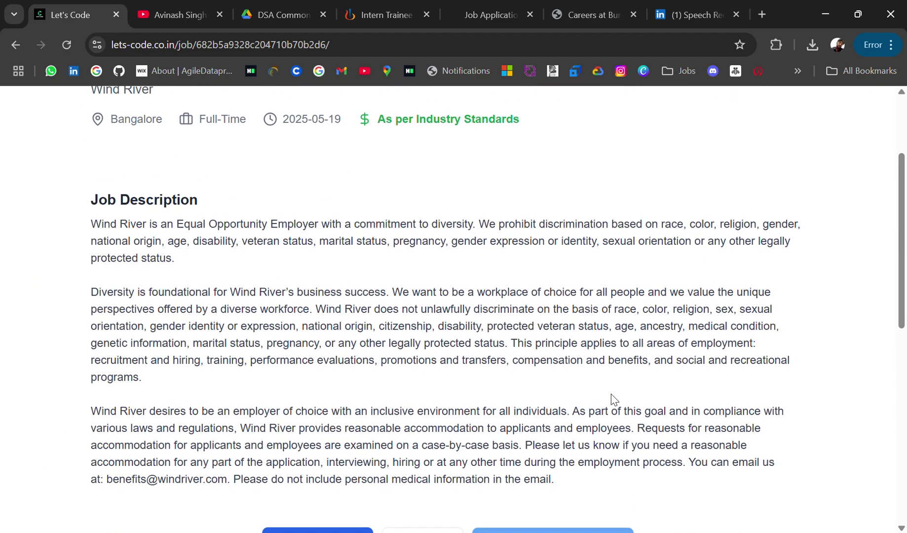
{"action": "scroll", "coordinate": [611, 393], "scroll_direction": "down", "scroll_amount": 6}
{"action": "scroll", "coordinate": [628, 291], "scroll_direction": "up", "scroll_amount": 2}
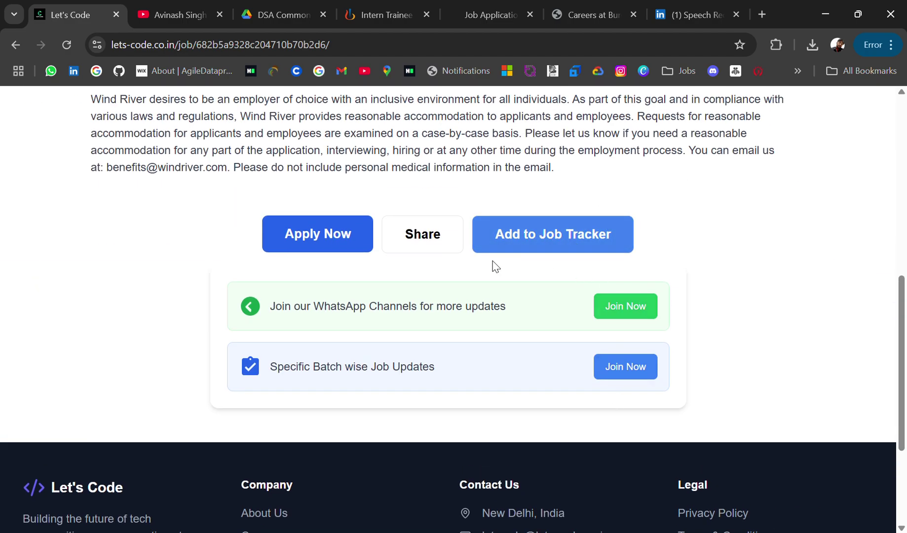
{"action": "scroll", "coordinate": [209, 314], "scroll_direction": "up", "scroll_amount": 2}
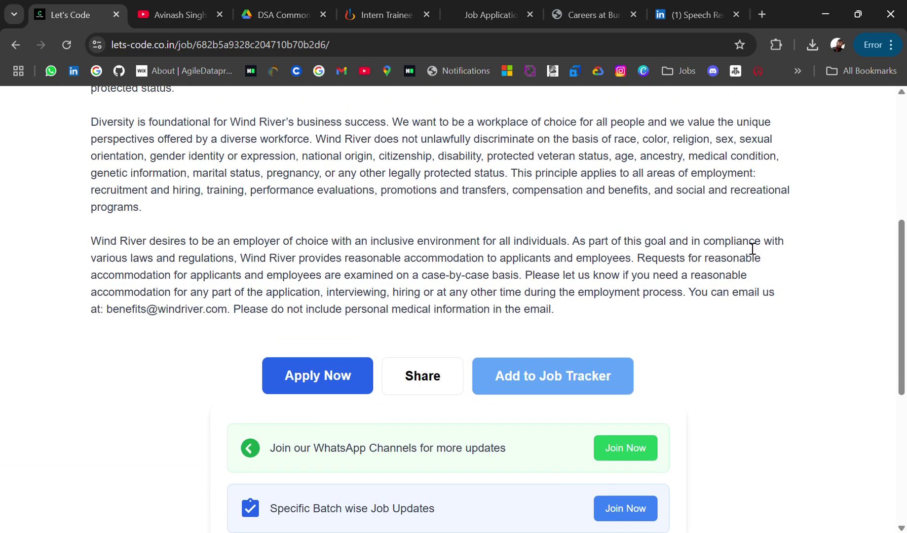
{"action": "scroll", "coordinate": [752, 249], "scroll_direction": "up", "scroll_amount": 5}
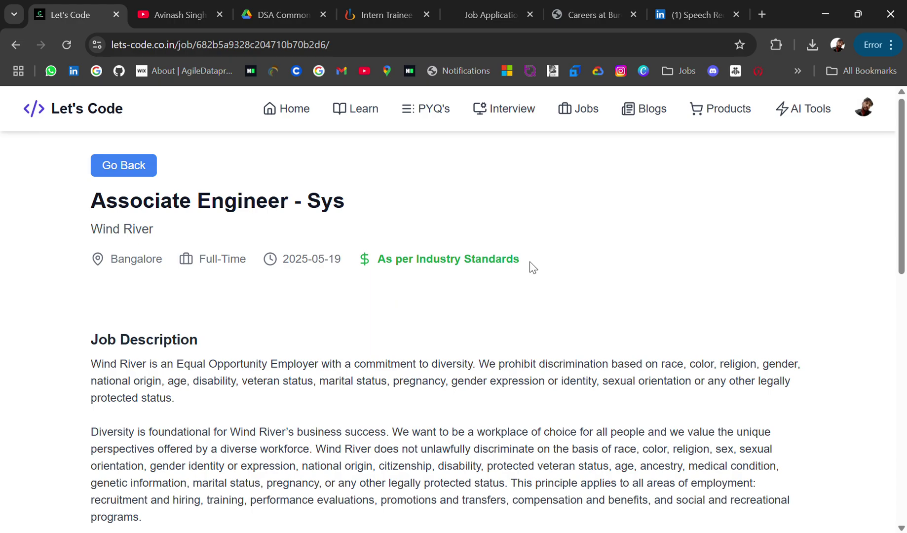